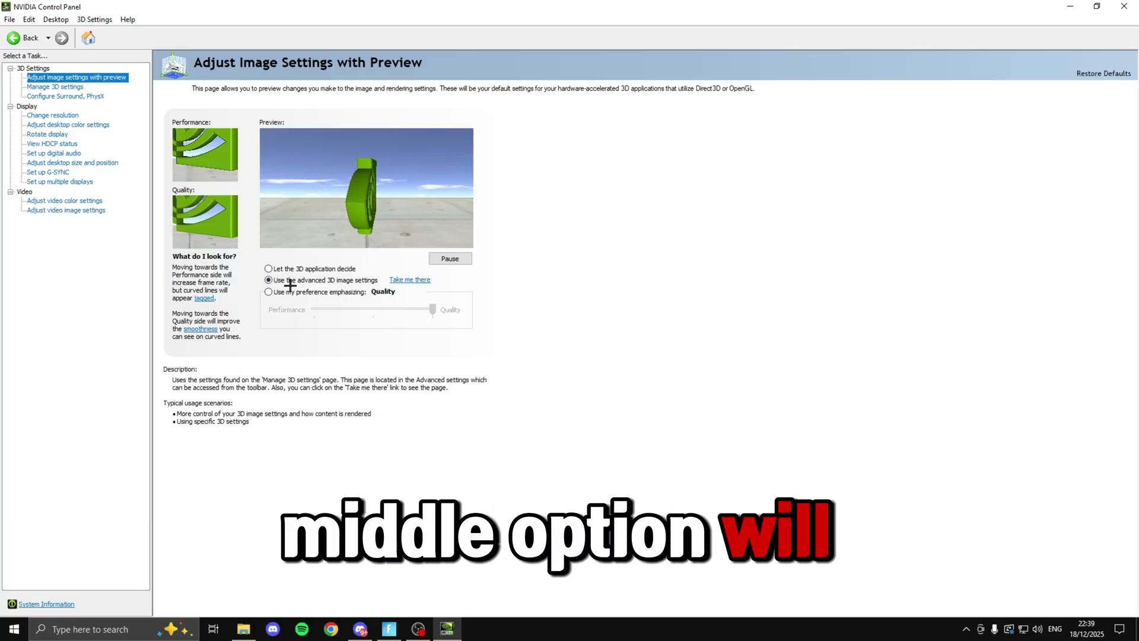
Set the image settings preview to use the advanced 3D image settings and apply the change.
{"action": "left_click", "coordinate": [270, 280]}
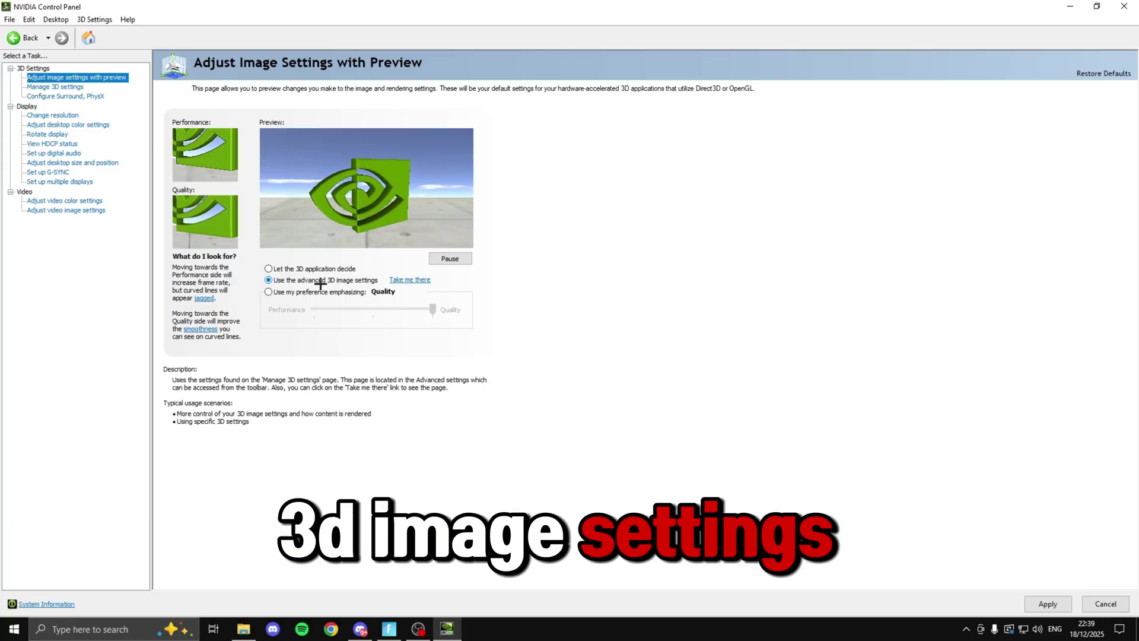
{"action": "left_click", "coordinate": [1050, 599]}
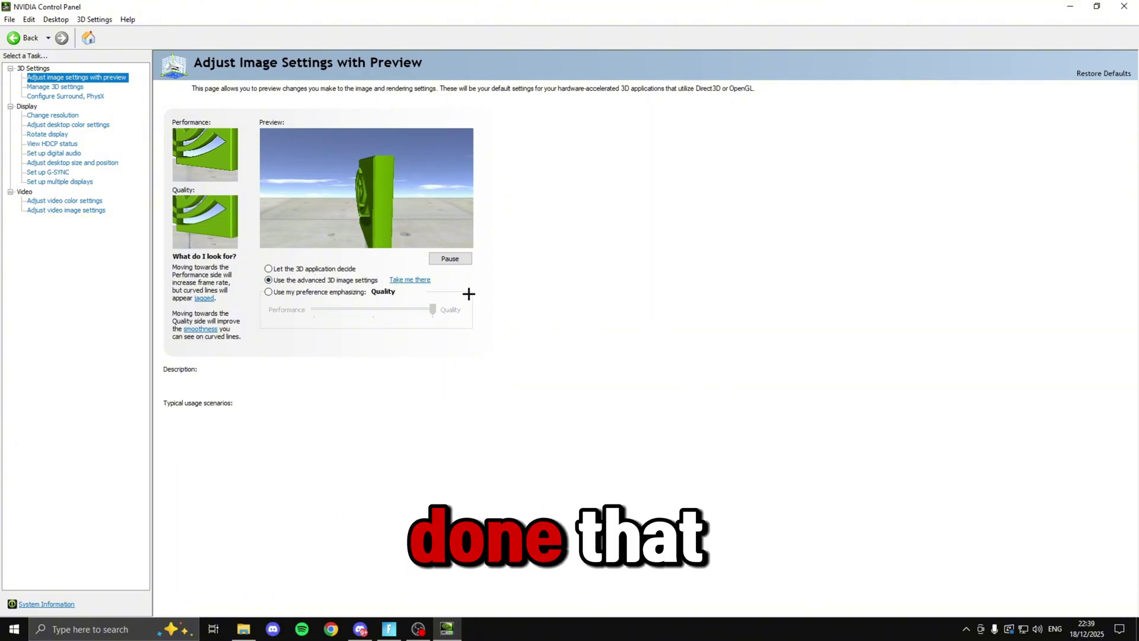
Open the Manage 3D Settings page and review the full list of global feature settings.
{"action": "left_click", "coordinate": [410, 280]}
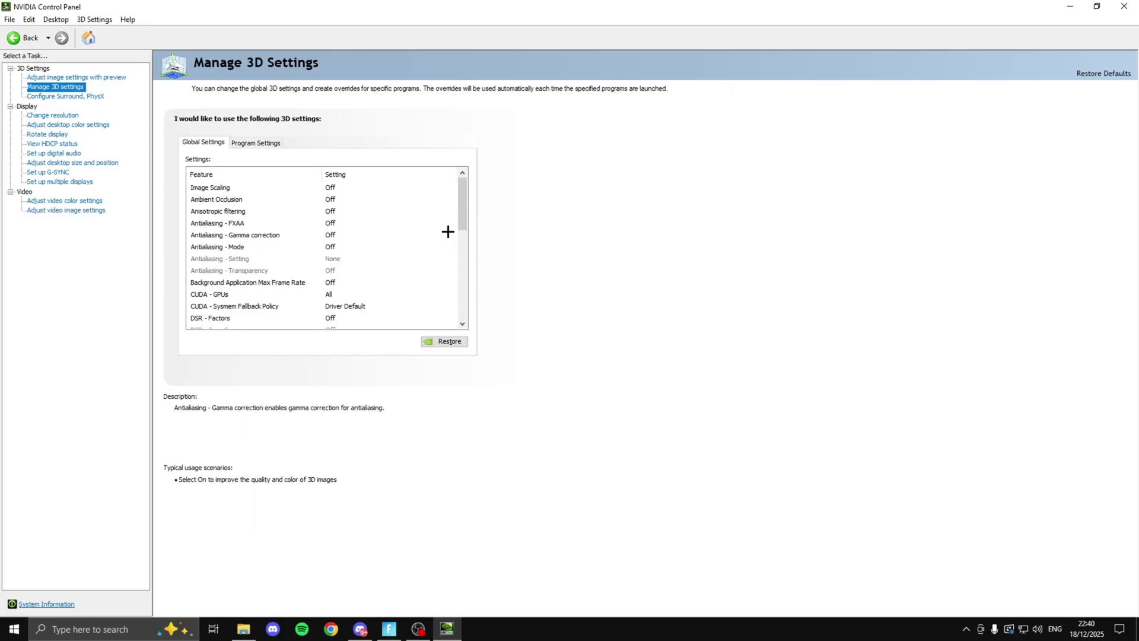
{"action": "left_click_drag", "start_coordinate": [471, 201], "coordinate": [497, 186]}
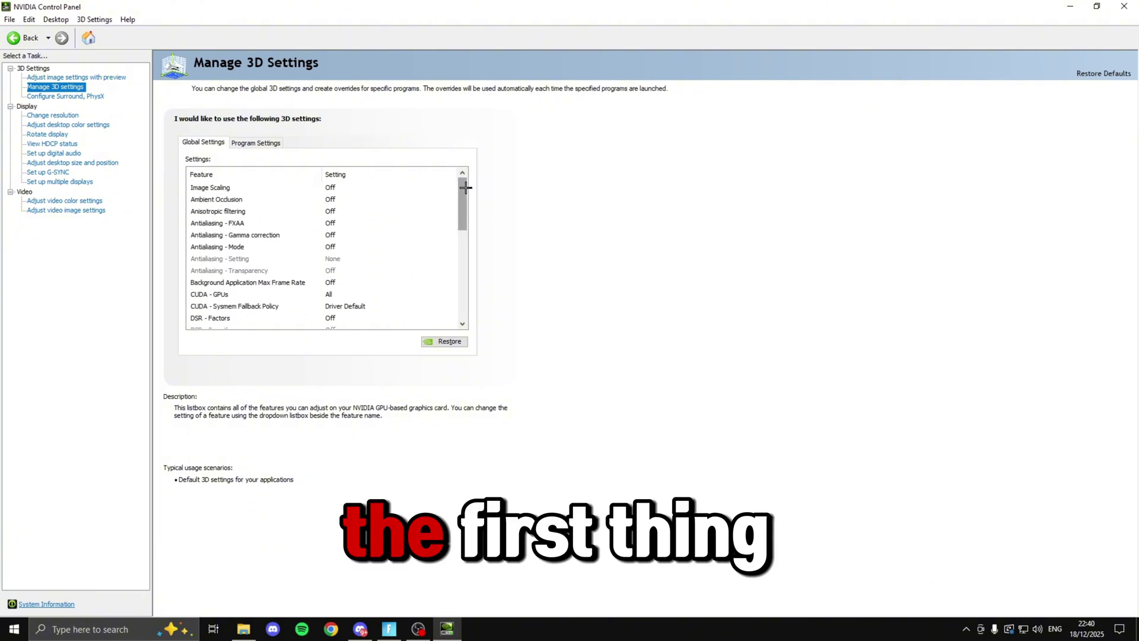
{"action": "left_click_drag", "start_coordinate": [465, 199], "coordinate": [465, 256]}
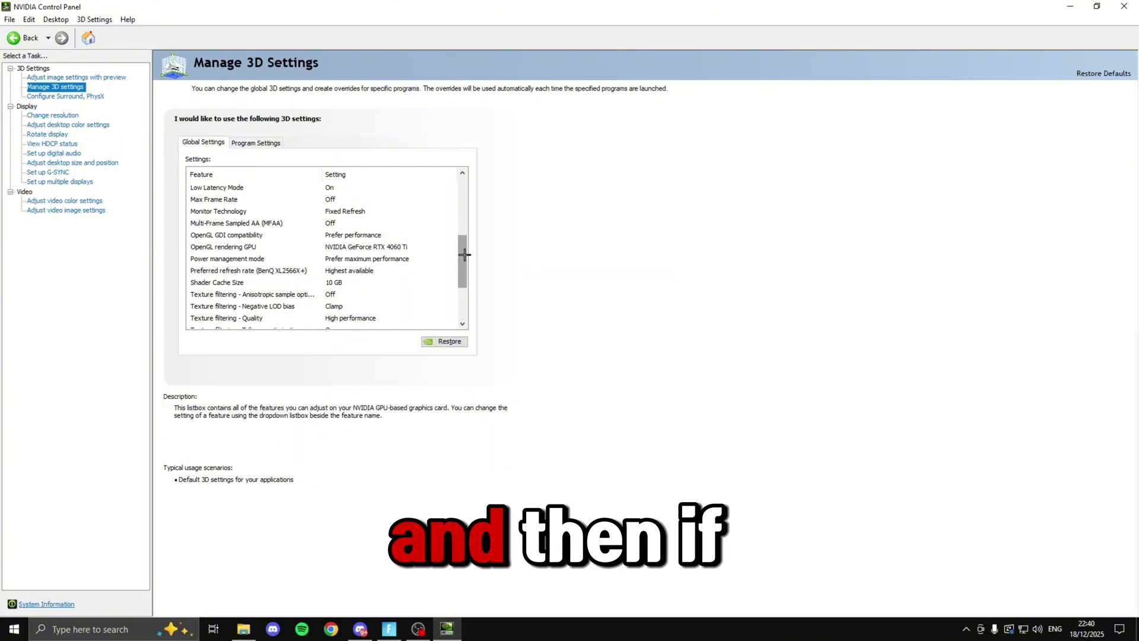
{"action": "scroll", "coordinate": [374, 261], "scroll_direction": "down", "scroll_amount": 2}
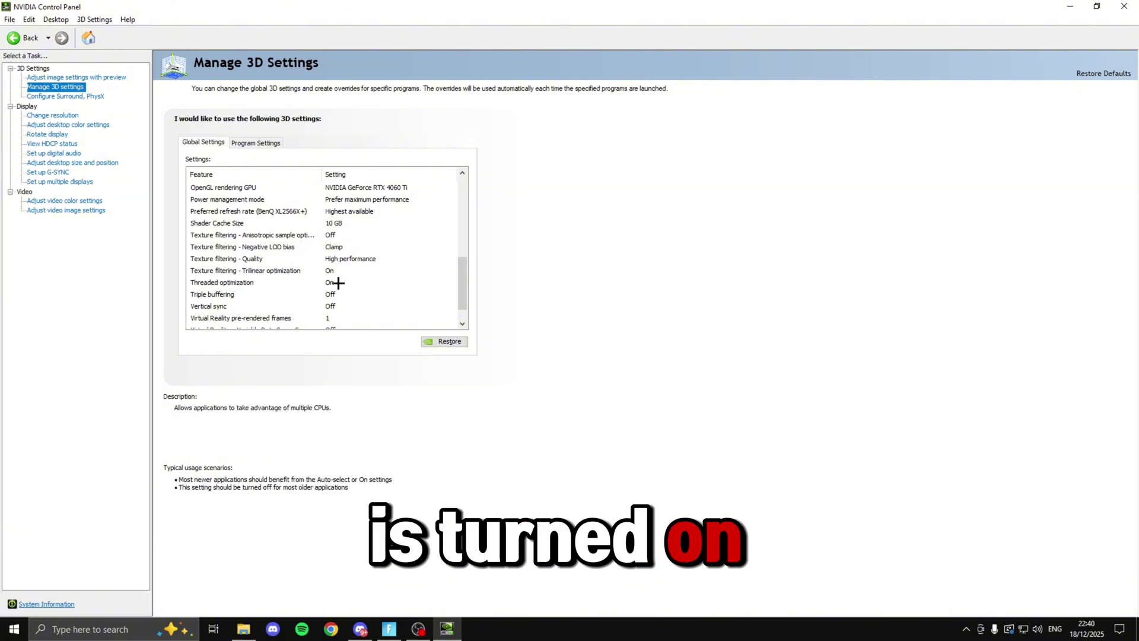
{"action": "left_click_drag", "start_coordinate": [461, 272], "coordinate": [487, 182]}
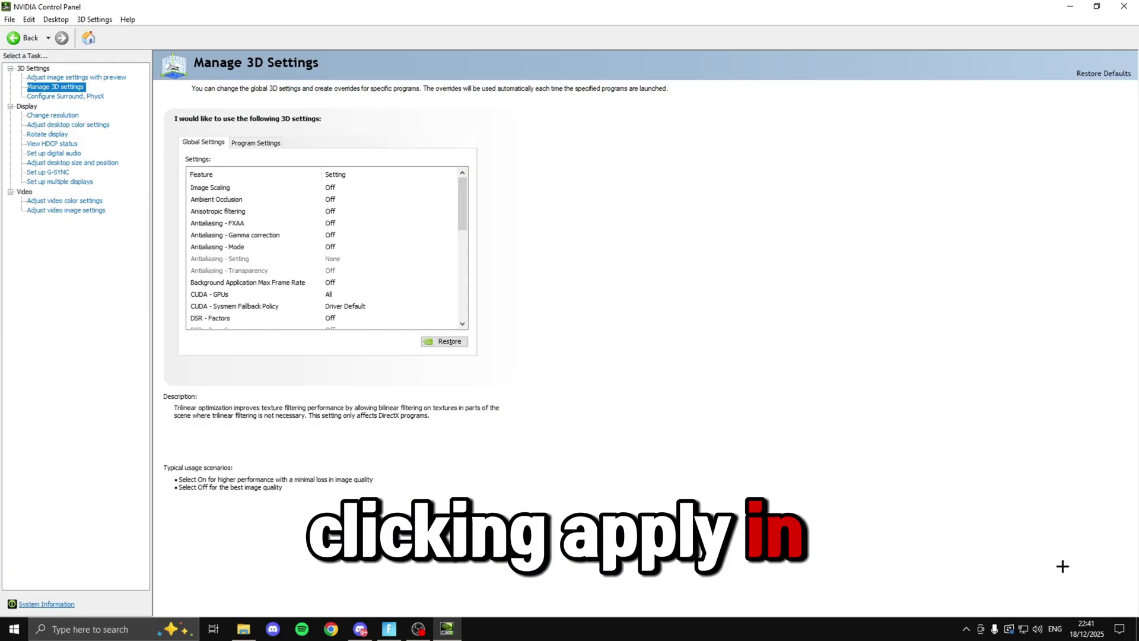
Add the explorer application from the Windows folder on Local Disk (C:) as a program with its own 3D settings.
{"action": "left_click", "coordinate": [268, 143]}
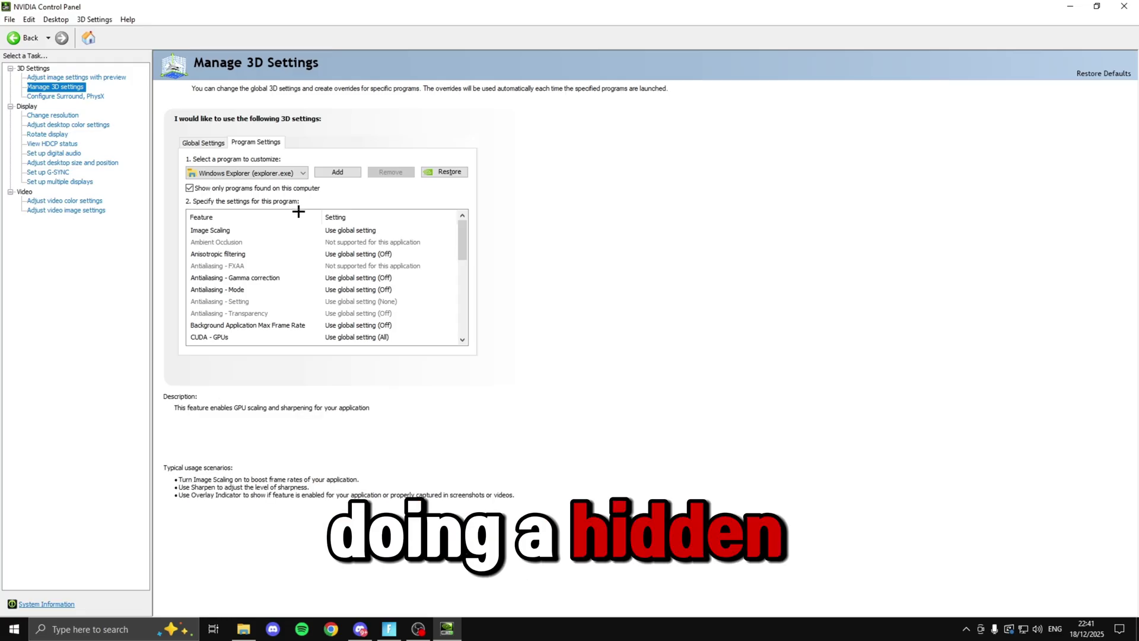
{"action": "left_click", "coordinate": [334, 172]}
{"action": "left_click", "coordinate": [680, 417]}
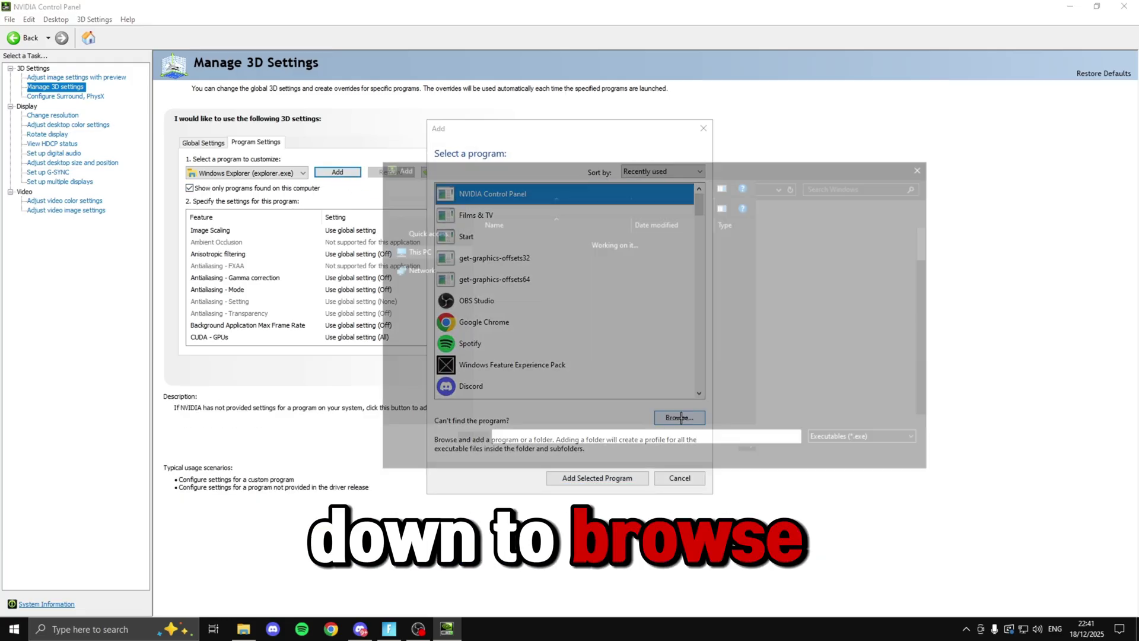
{"action": "left_click", "coordinate": [433, 363]}
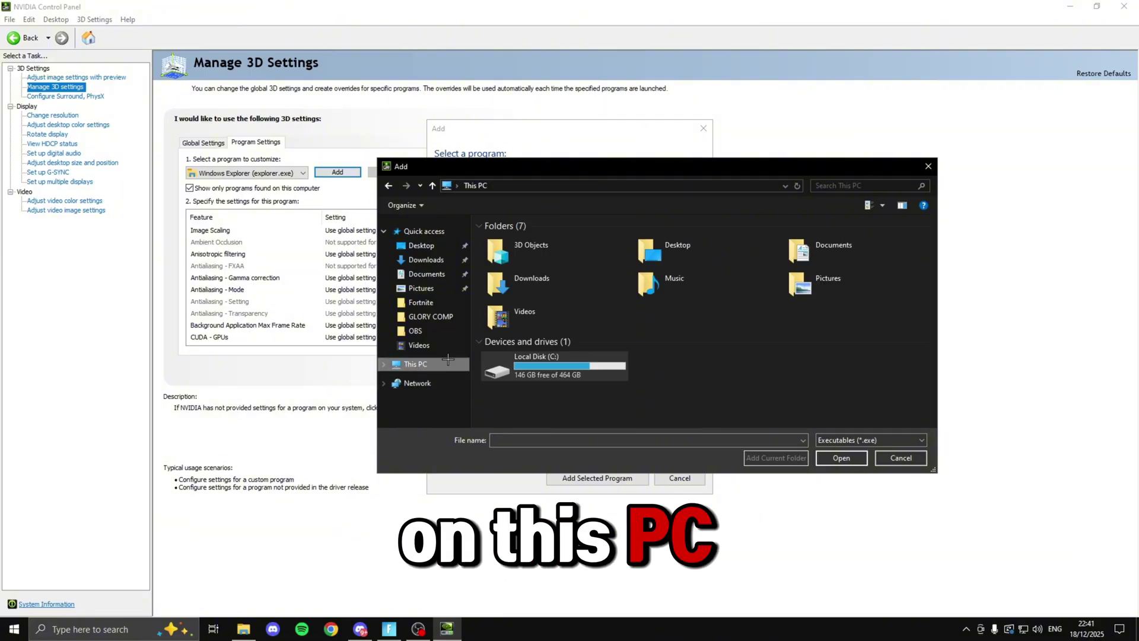
{"action": "double_click", "coordinate": [537, 369]}
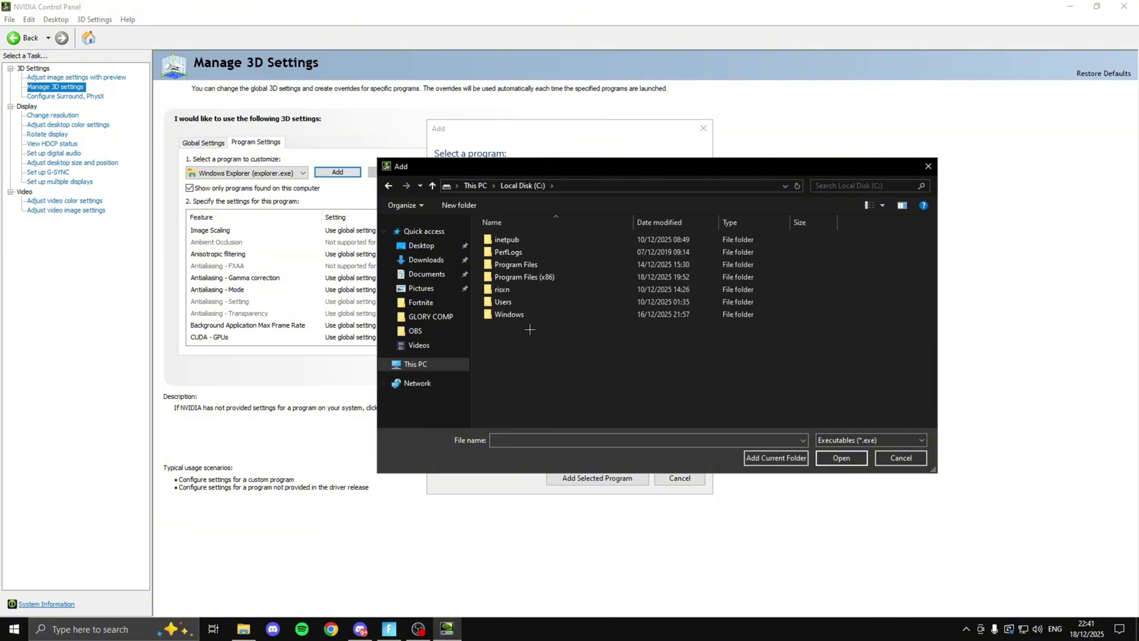
{"action": "double_click", "coordinate": [509, 314]}
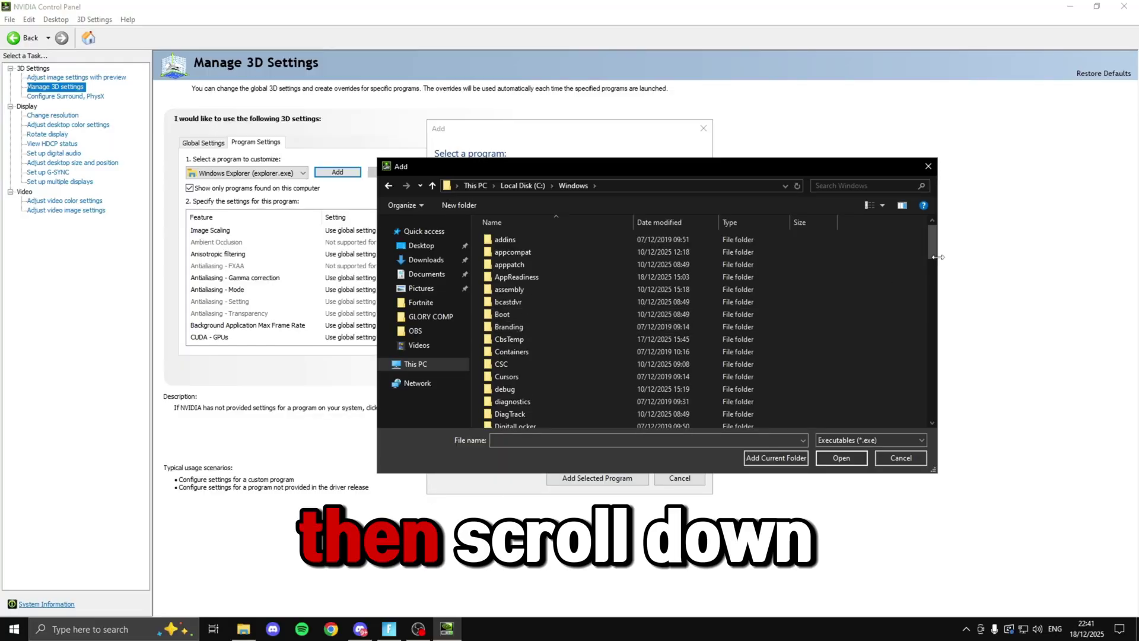
{"action": "left_click_drag", "start_coordinate": [933, 240], "coordinate": [926, 421]}
{"action": "left_click", "coordinate": [507, 333]}
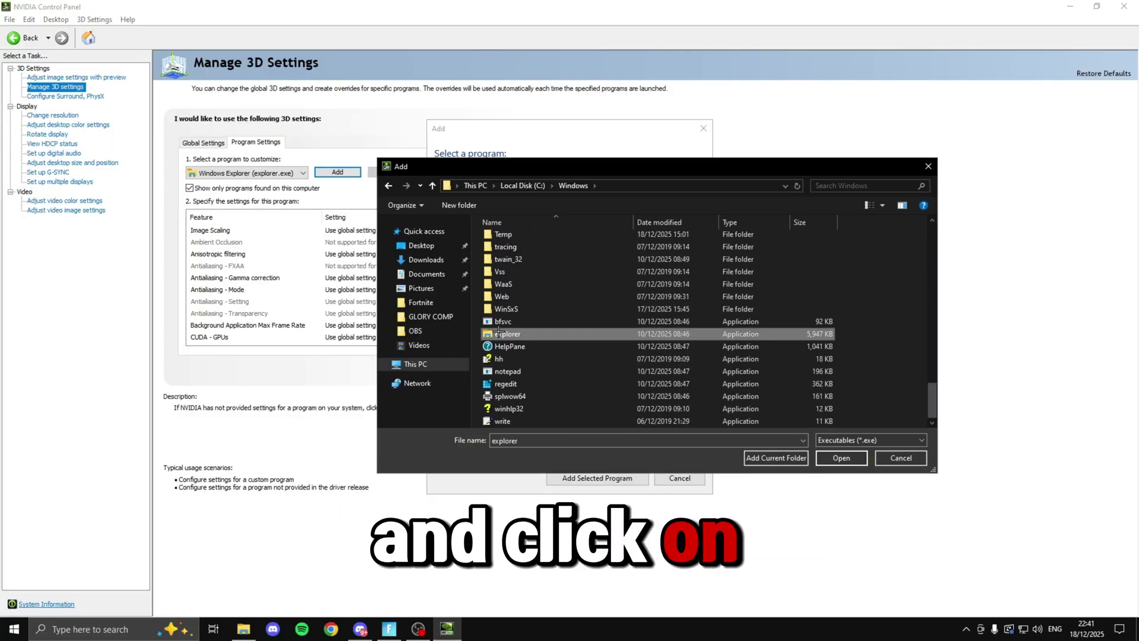
{"action": "left_click", "coordinate": [841, 456]}
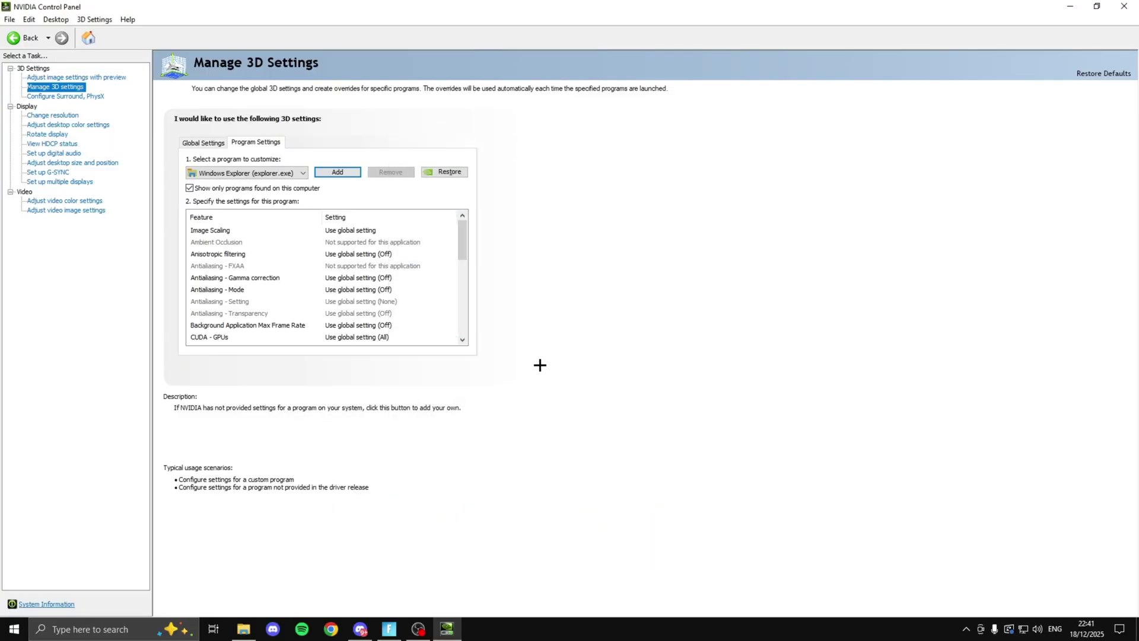
Set Windows Explorer's power management mode to Use global setting (Prefer maximum performance) and apply it.
{"action": "left_click_drag", "start_coordinate": [462, 237], "coordinate": [486, 290]}
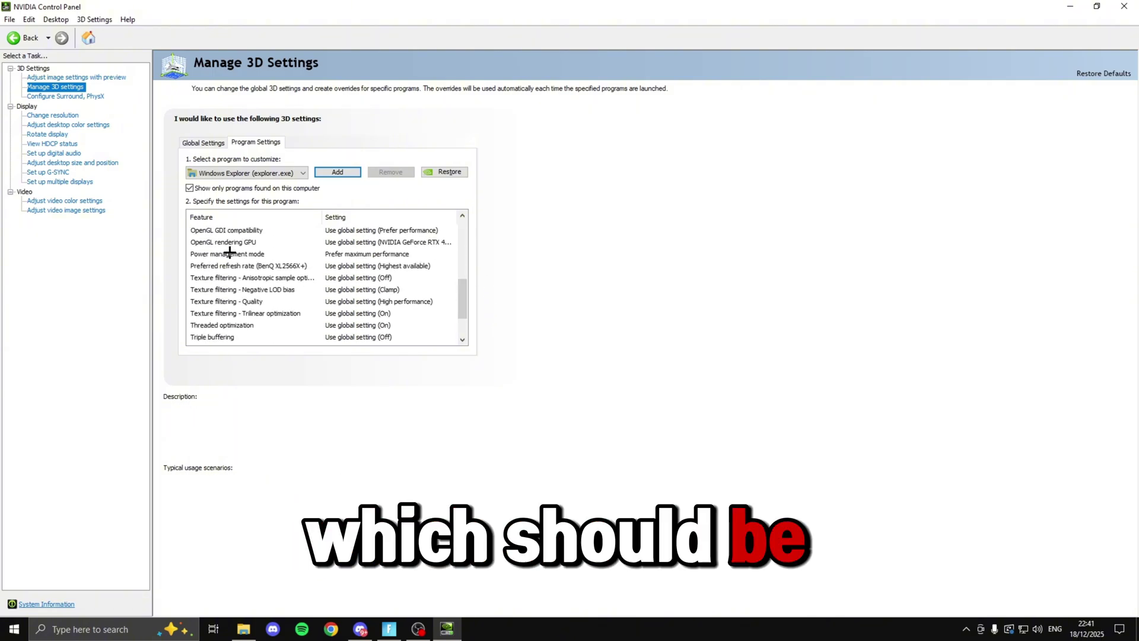
{"action": "left_click", "coordinate": [363, 255]}
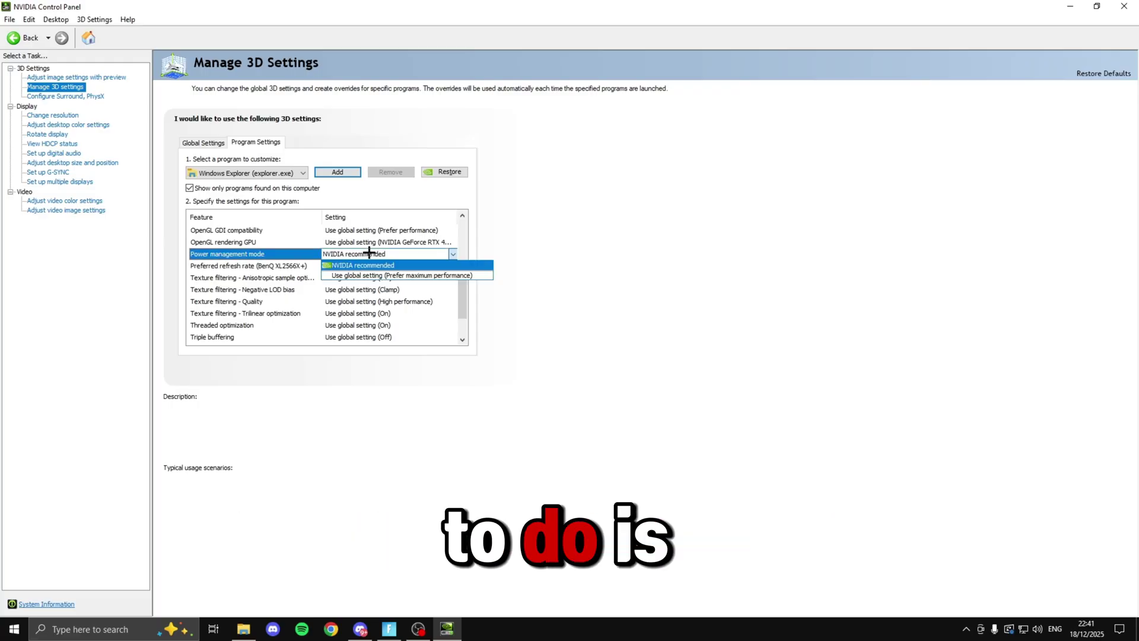
{"action": "left_click", "coordinate": [371, 275]}
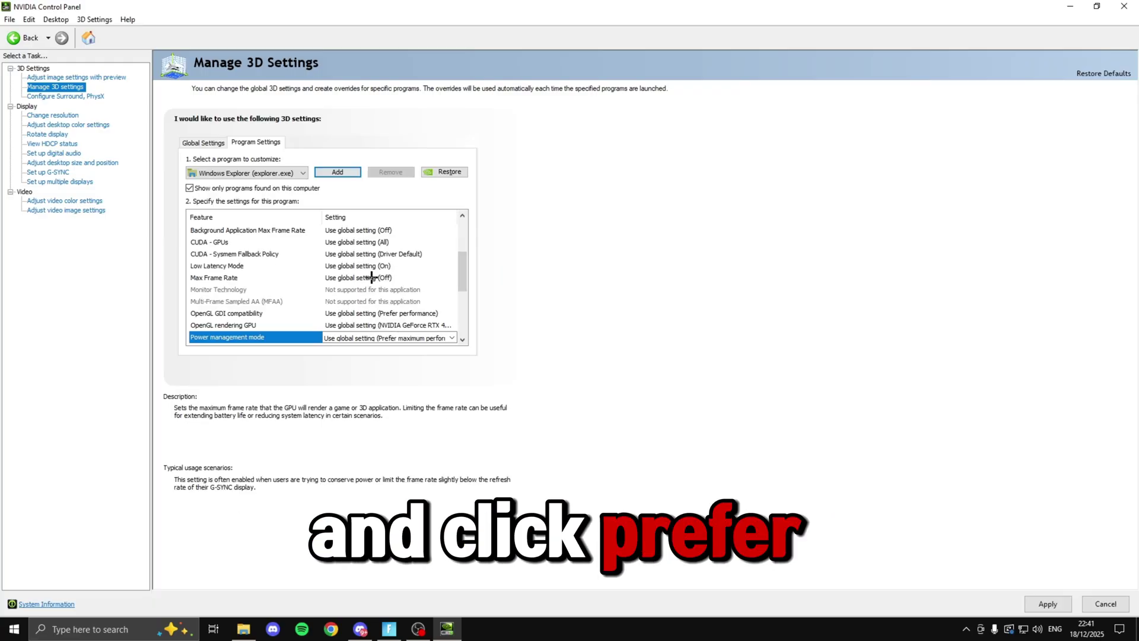
{"action": "left_click", "coordinate": [1046, 604]}
Choose NVIDIA GeForce RTX 4060 Ti as the PhysX processor in the Surround and PhysX configuration.
{"action": "left_click", "coordinate": [65, 96]}
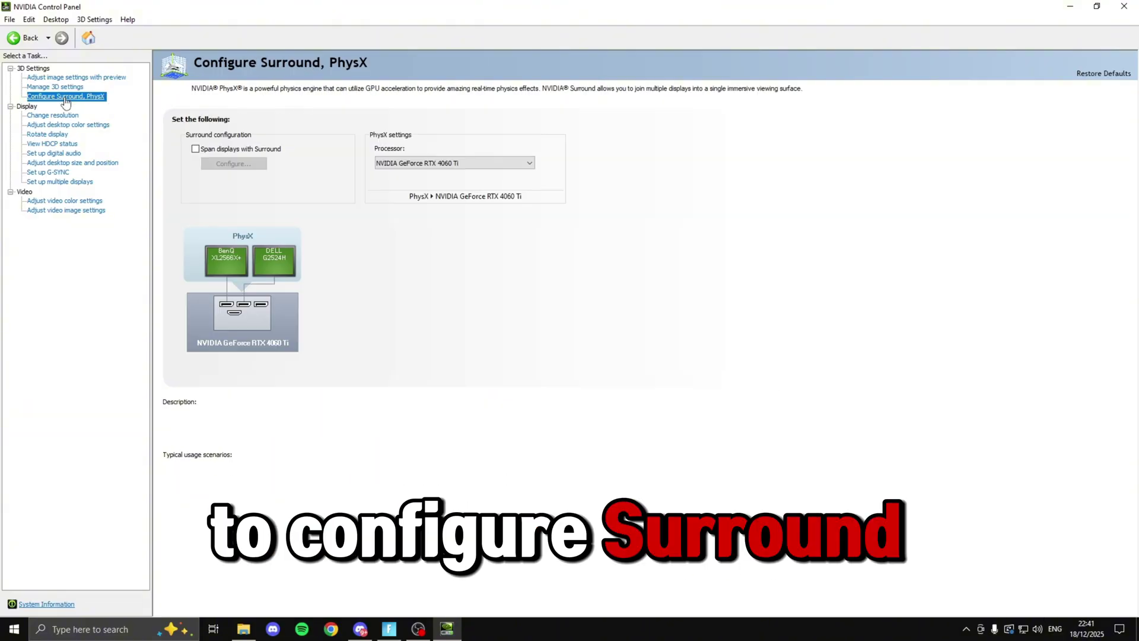
{"action": "left_click", "coordinate": [419, 168]}
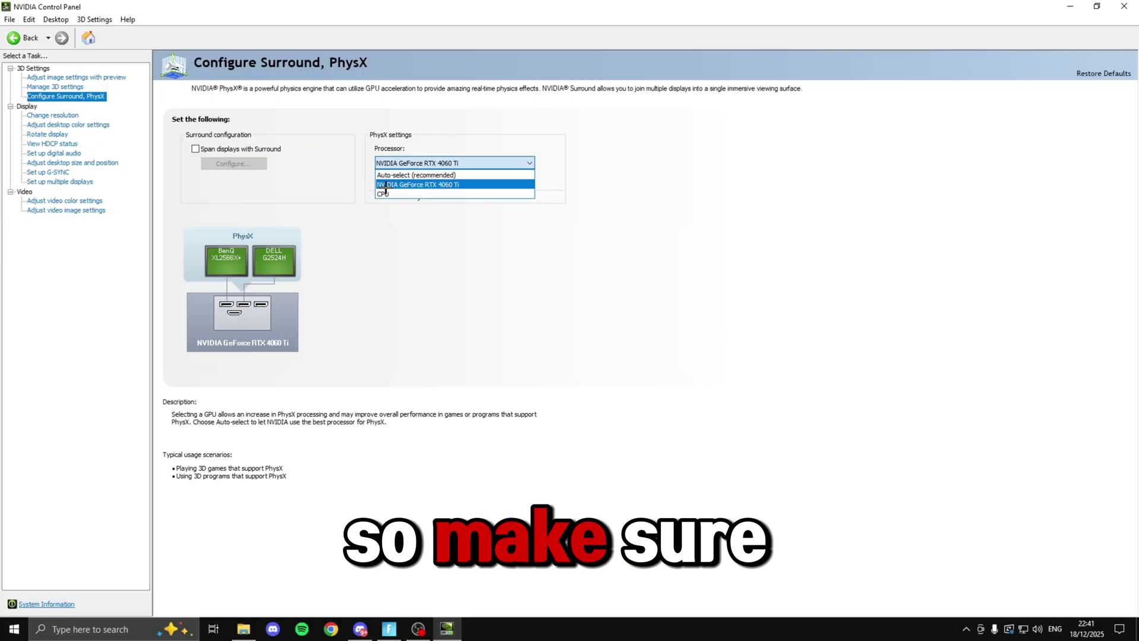
{"action": "left_click", "coordinate": [403, 184]}
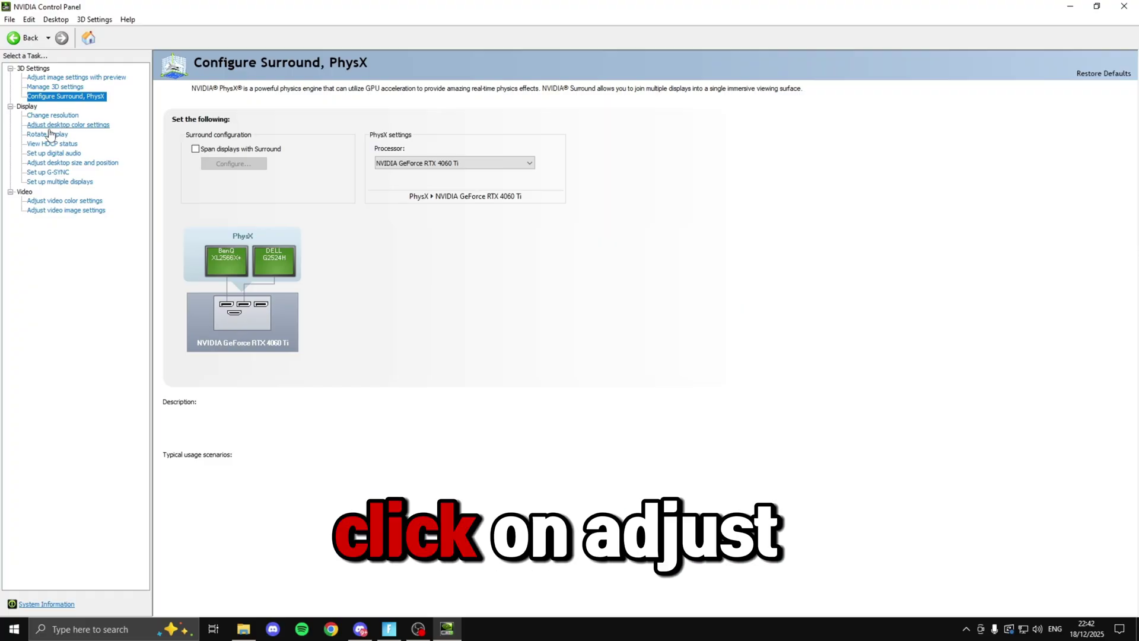
Check the scaling mode in the desktop size and position settings, and close NVIDIA Control Panel.
{"action": "left_click", "coordinate": [53, 163]}
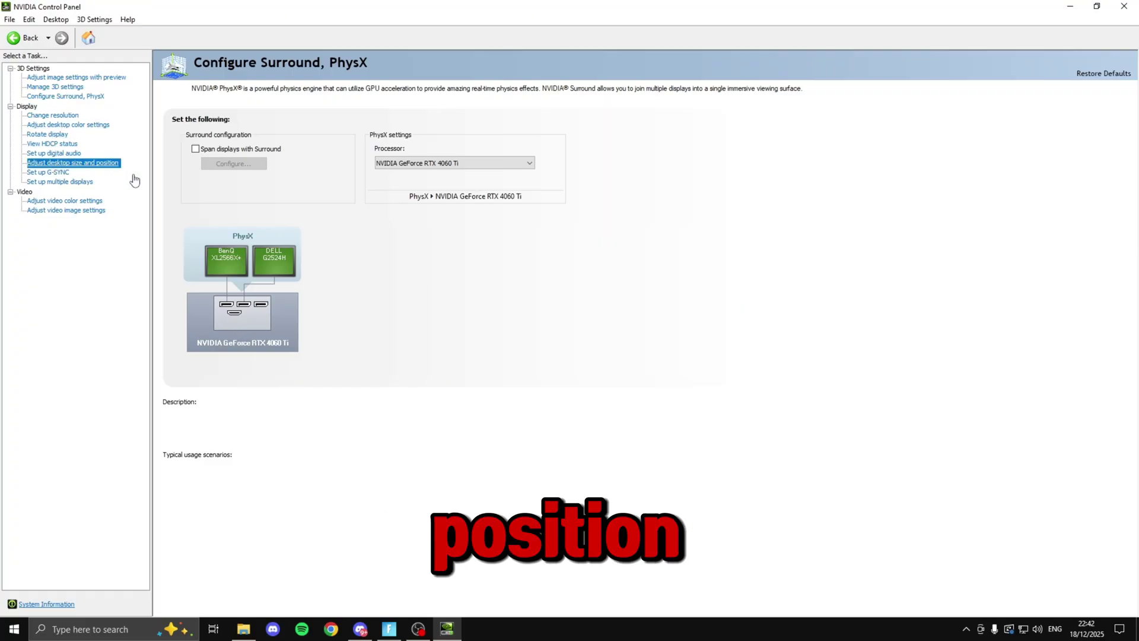
{"action": "mouse_move", "coordinate": [223, 302]}
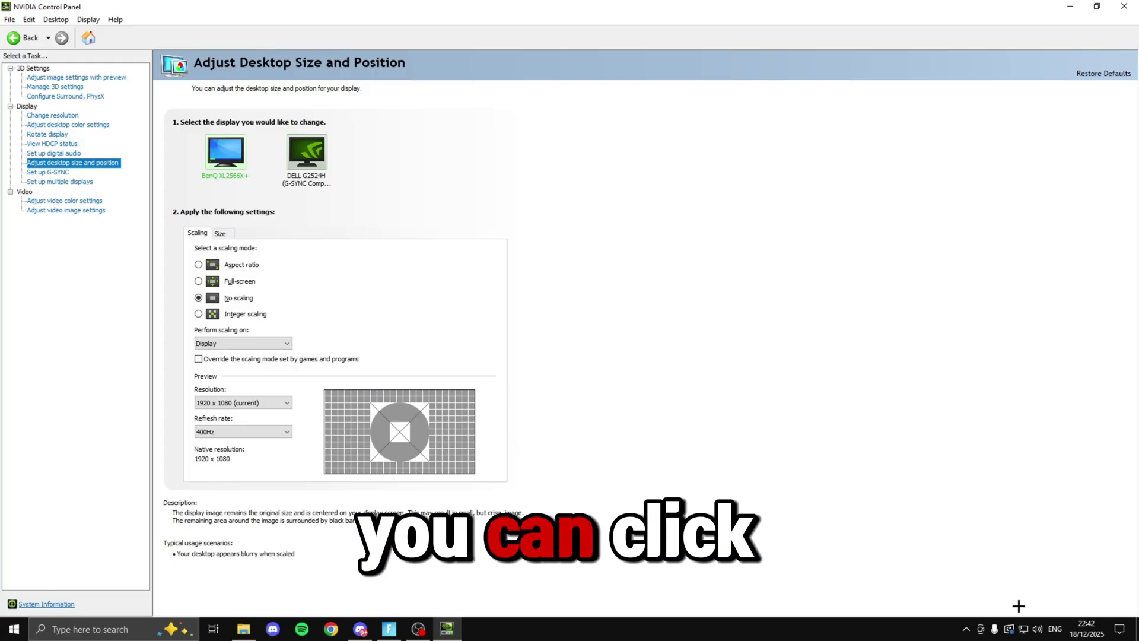
{"action": "left_click", "coordinate": [1123, 5]}
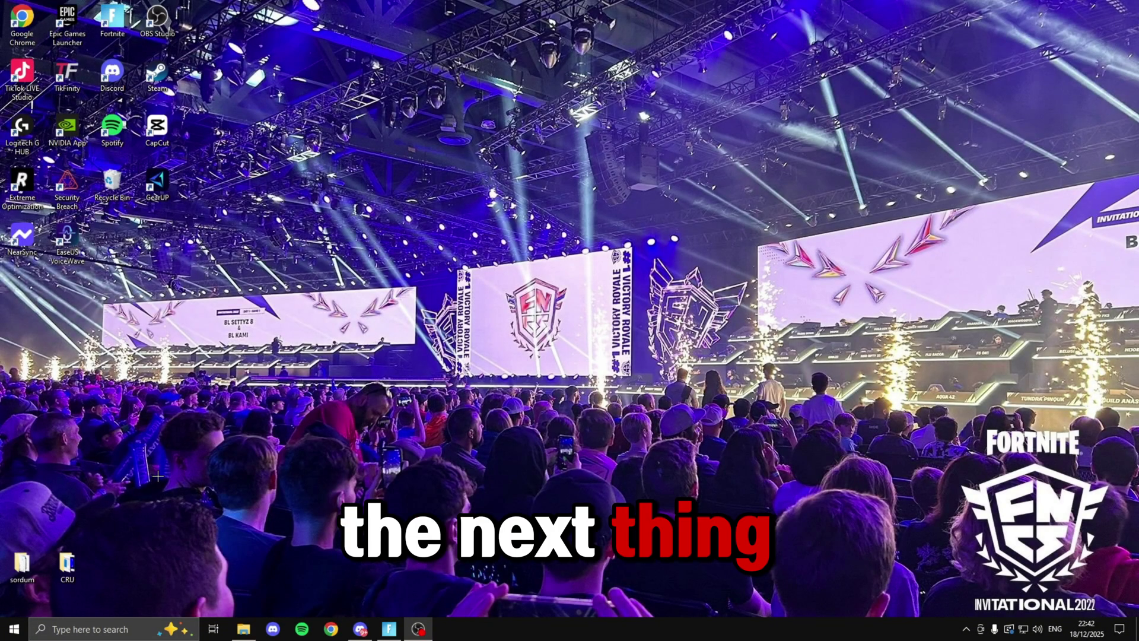
Switch to the Windows Game Mode settings, turn on Game Mode, and enable hardware-accelerated GPU scheduling in the related graphics settings.
{"action": "key", "text": "super"}
{"action": "type", "text": "game"}
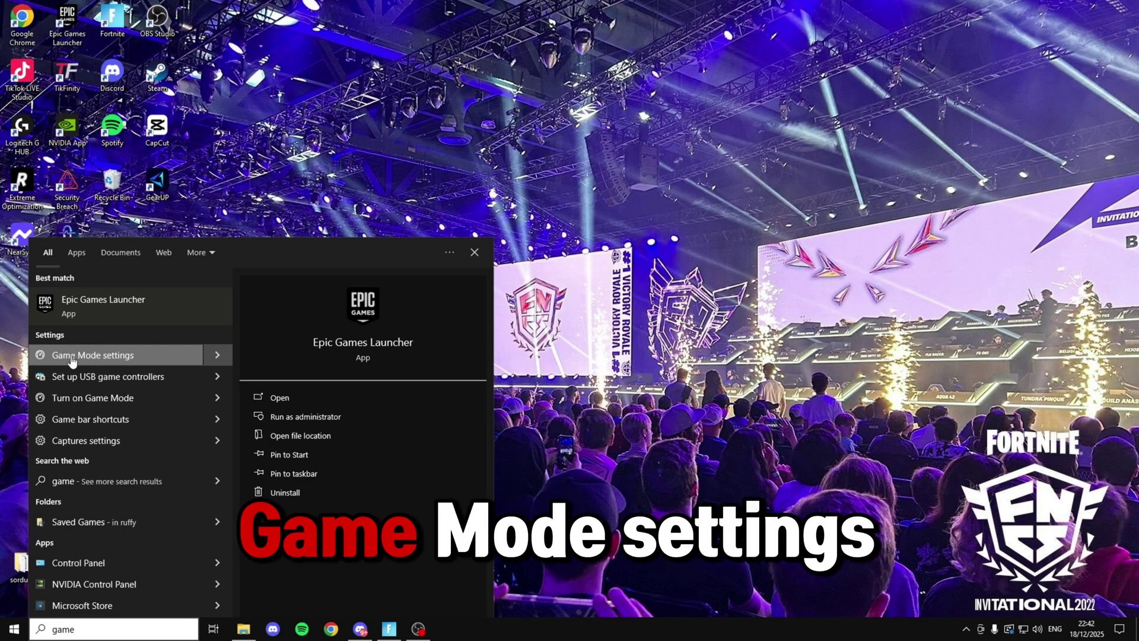
{"action": "left_click", "coordinate": [72, 359]}
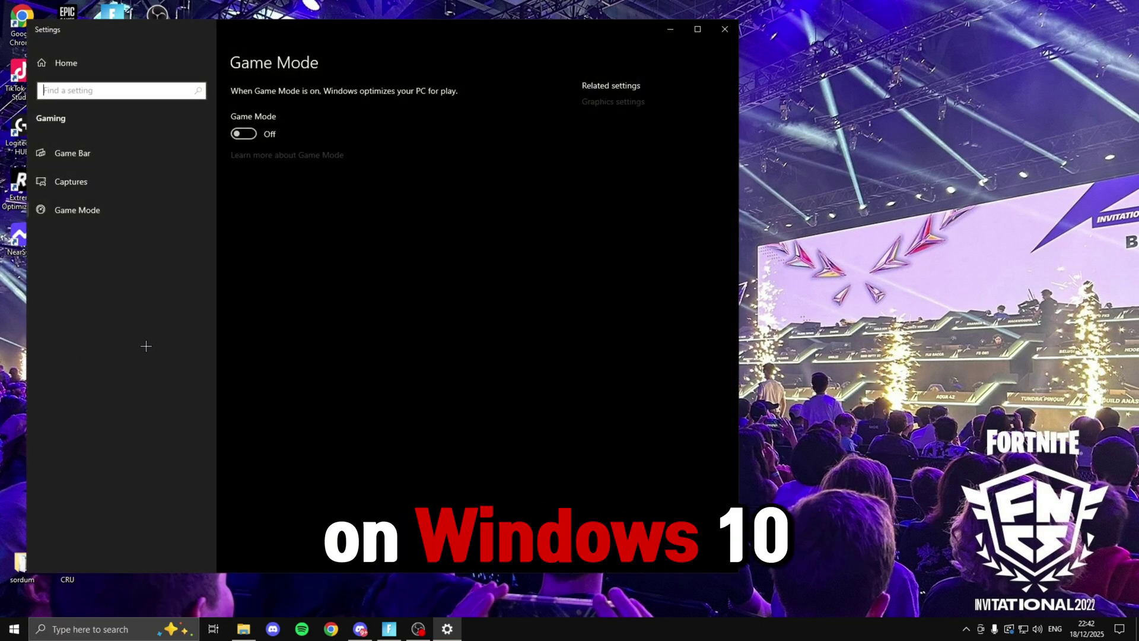
{"action": "left_click", "coordinate": [243, 134]}
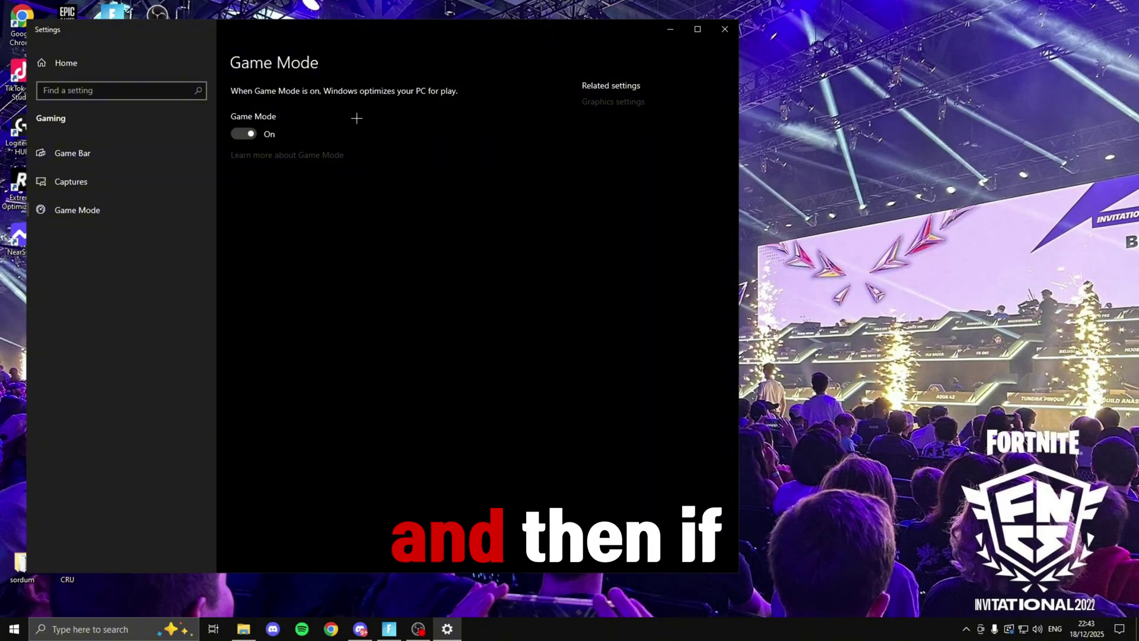
{"action": "left_click", "coordinate": [603, 105]}
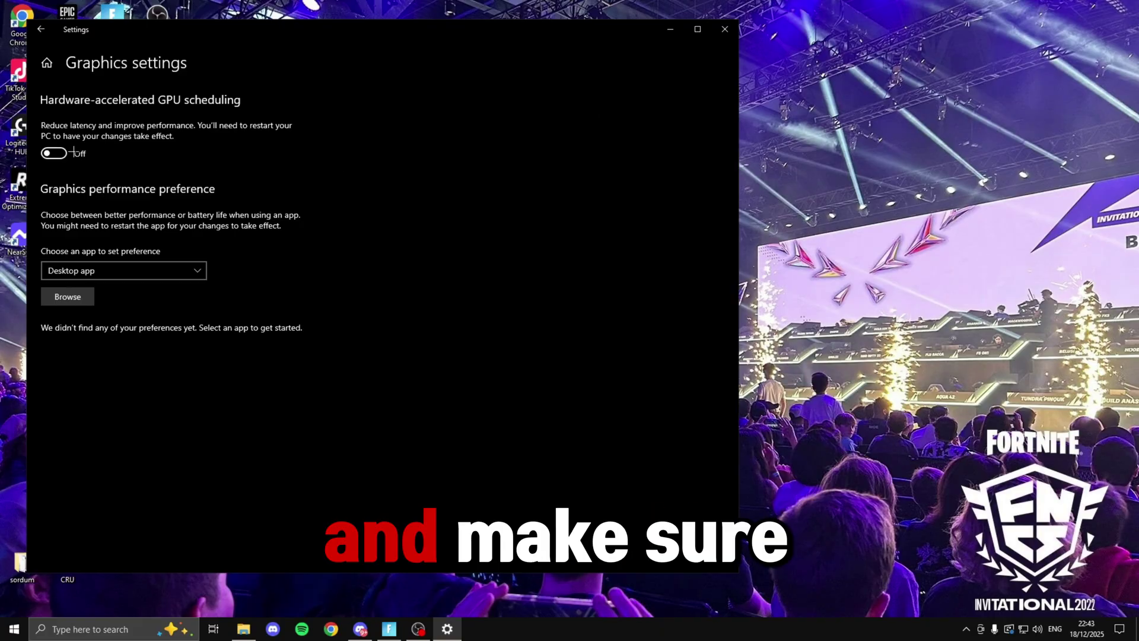
{"action": "left_click", "coordinate": [50, 154]}
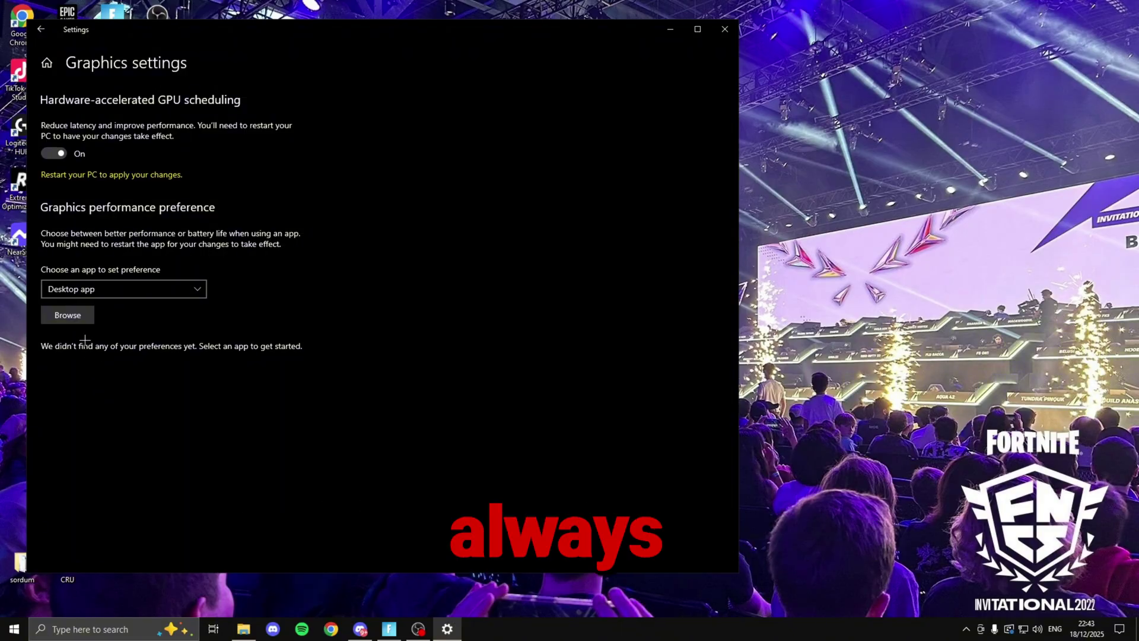
Add the desktop app FortniteClient-Win64-Shipping from C:\Program Files\Epic Games\Fortnite\FortniteGame\Binaries\Win64 to the graphics performance preferences.
{"action": "left_click", "coordinate": [68, 315]}
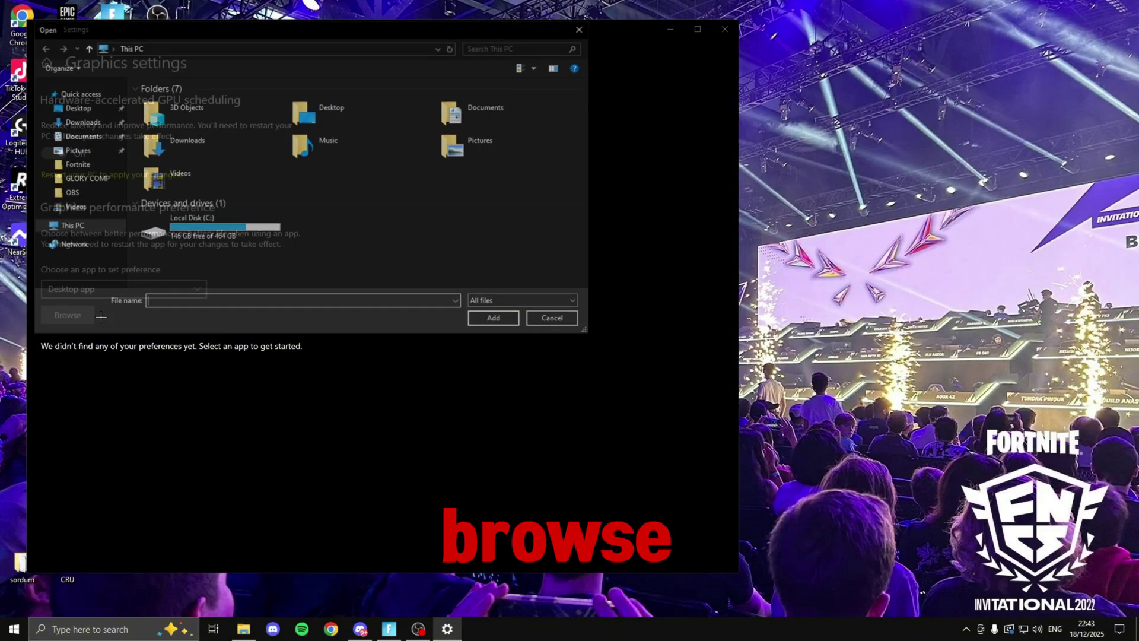
{"action": "double_click", "coordinate": [186, 229]}
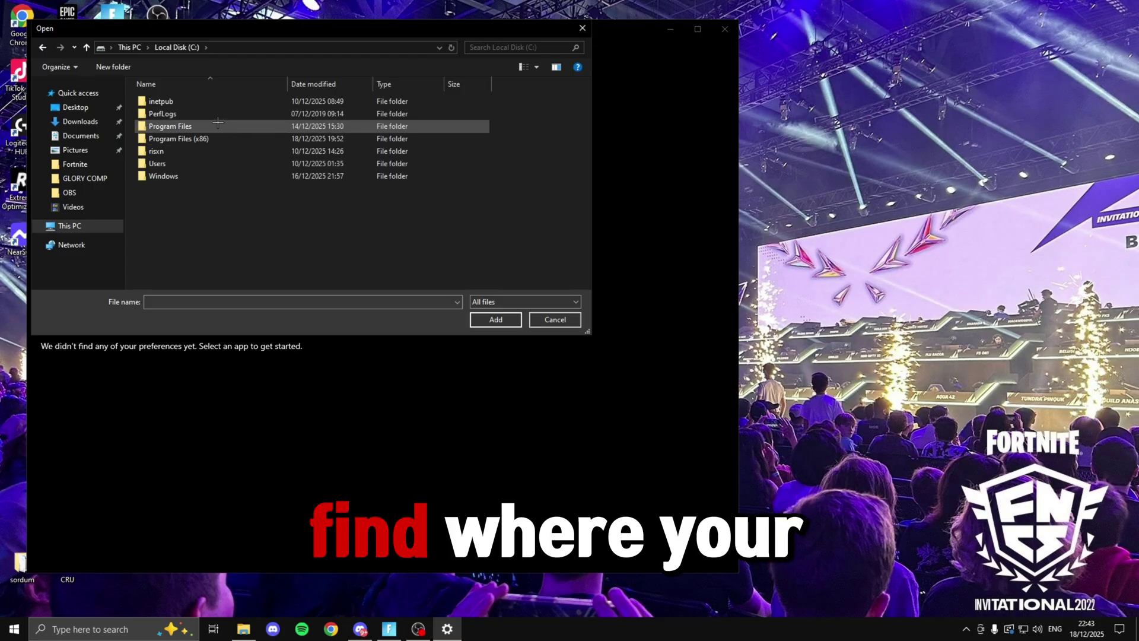
{"action": "double_click", "coordinate": [186, 126]}
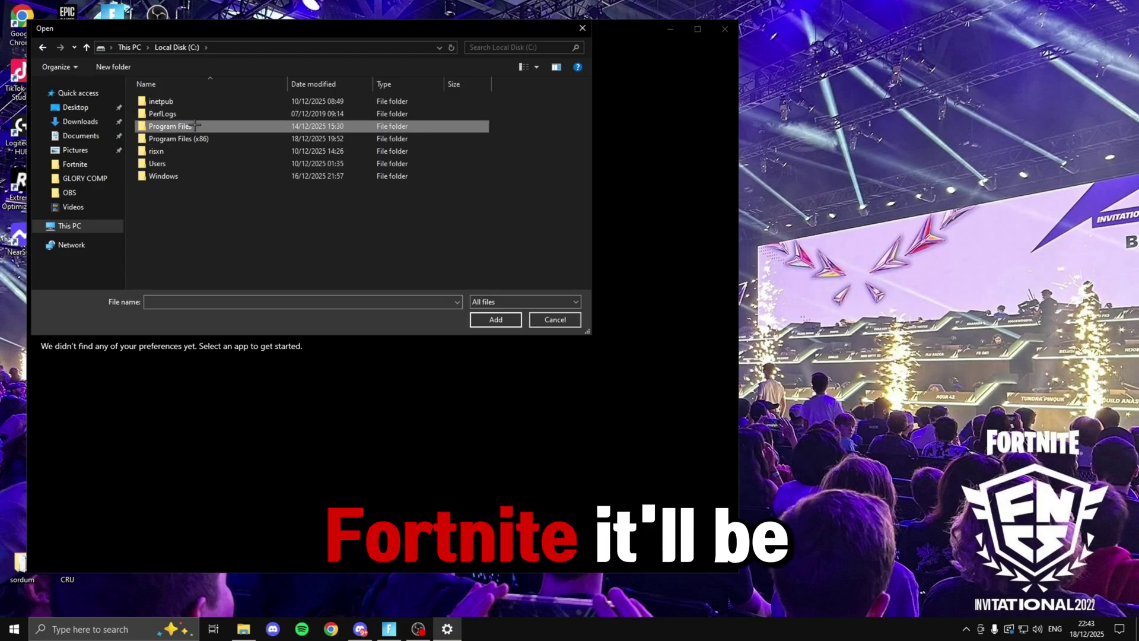
{"action": "double_click", "coordinate": [183, 114]}
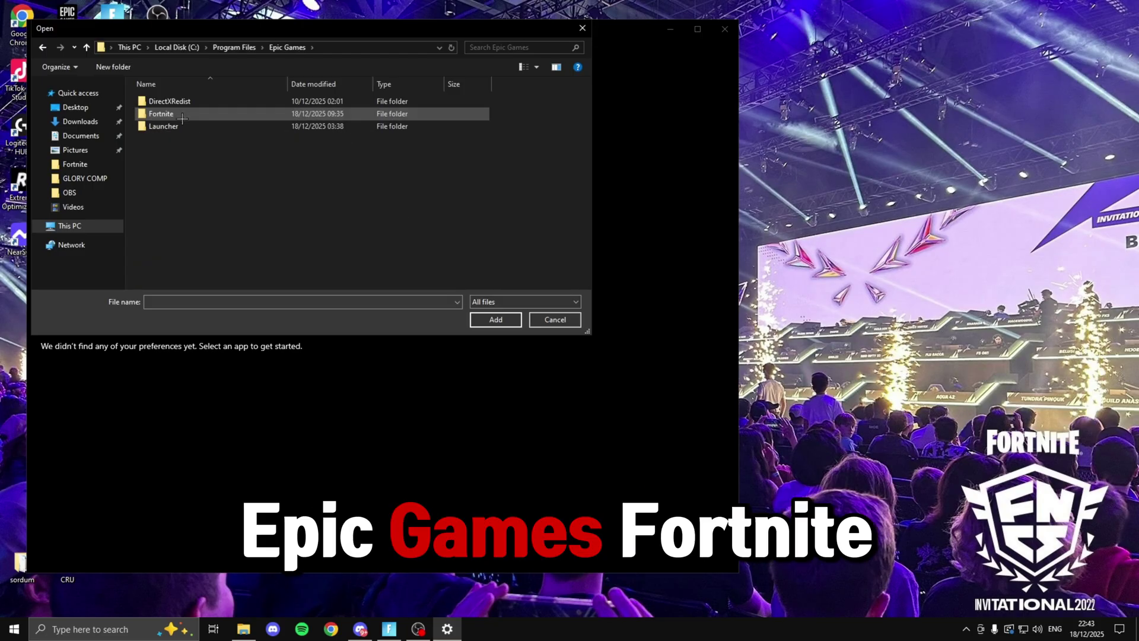
{"action": "double_click", "coordinate": [182, 117]}
{"action": "double_click", "coordinate": [178, 139]}
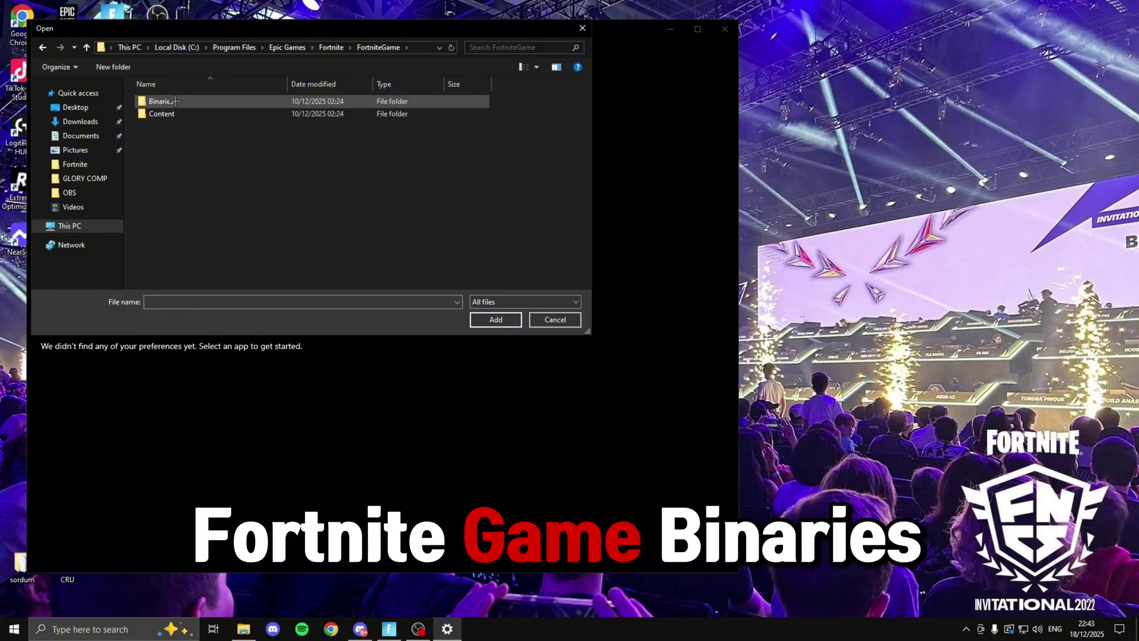
{"action": "double_click", "coordinate": [175, 102]}
{"action": "double_click", "coordinate": [159, 114]}
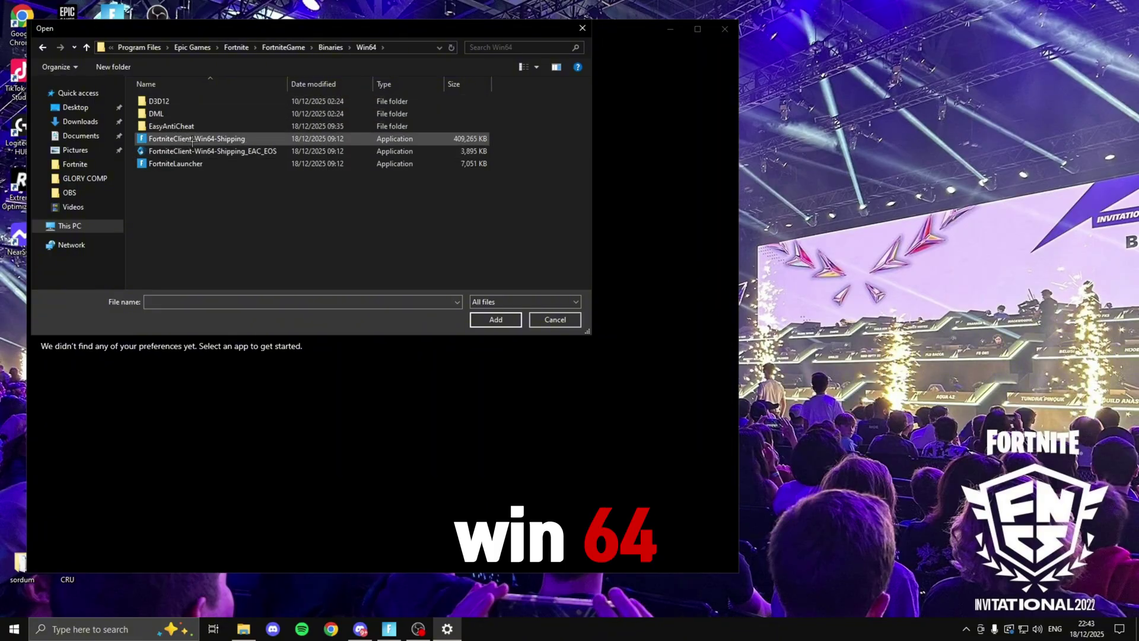
{"action": "left_click", "coordinate": [198, 138]}
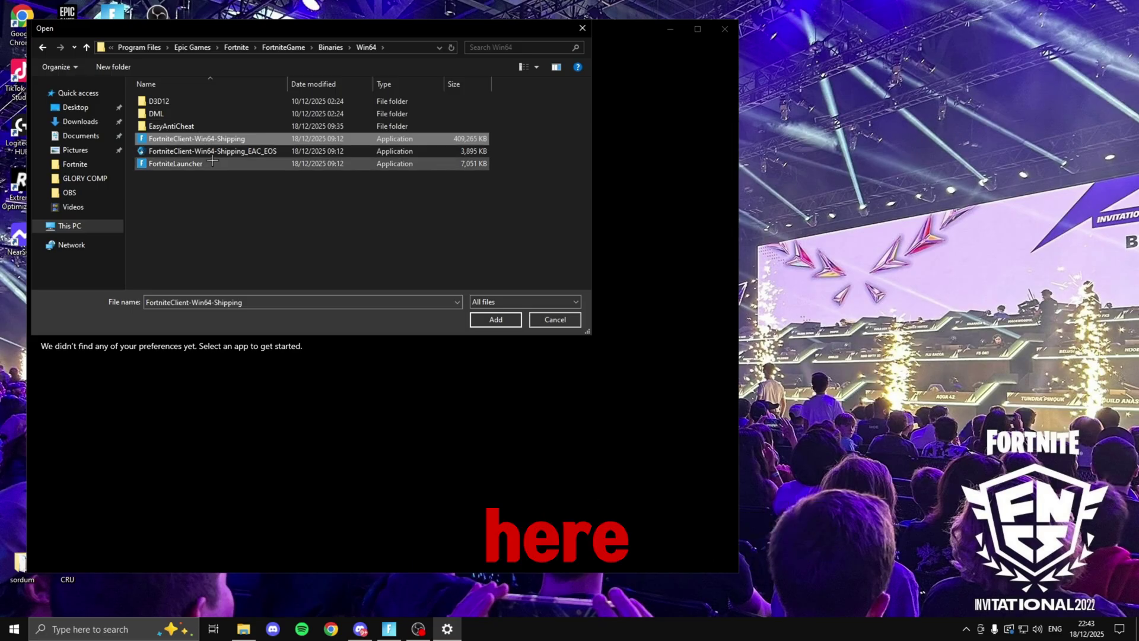
{"action": "left_click", "coordinate": [496, 320]}
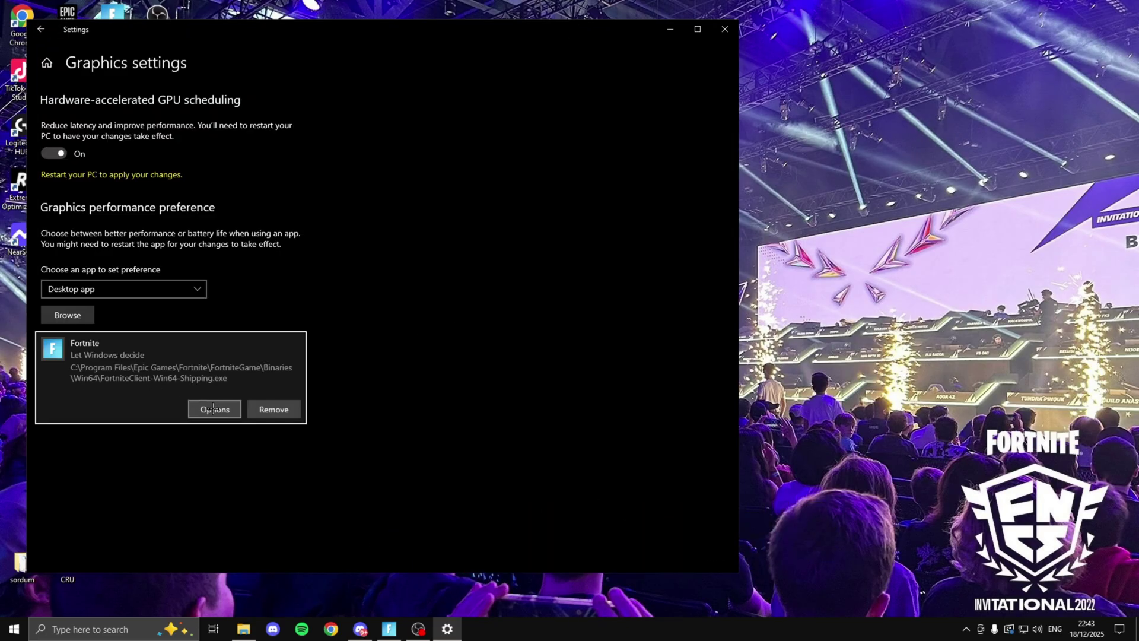
Set Fortnite's graphics preference to High performance, save it, and close the Settings window.
{"action": "left_click", "coordinate": [214, 408]}
{"action": "left_click", "coordinate": [283, 323]}
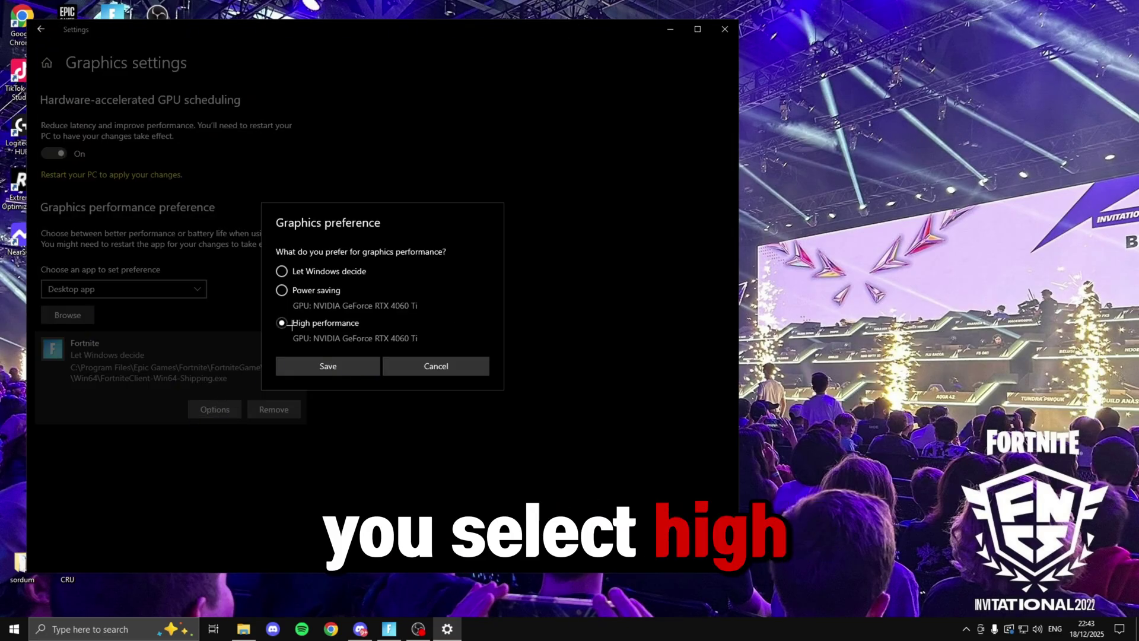
{"action": "left_click", "coordinate": [328, 366]}
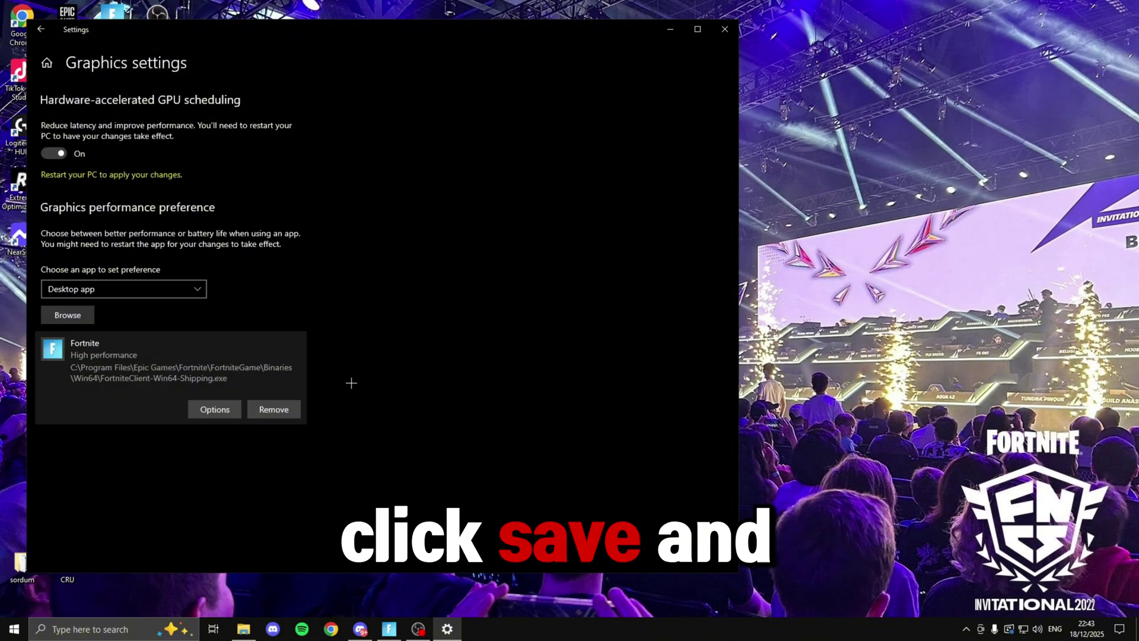
{"action": "left_click", "coordinate": [724, 29]}
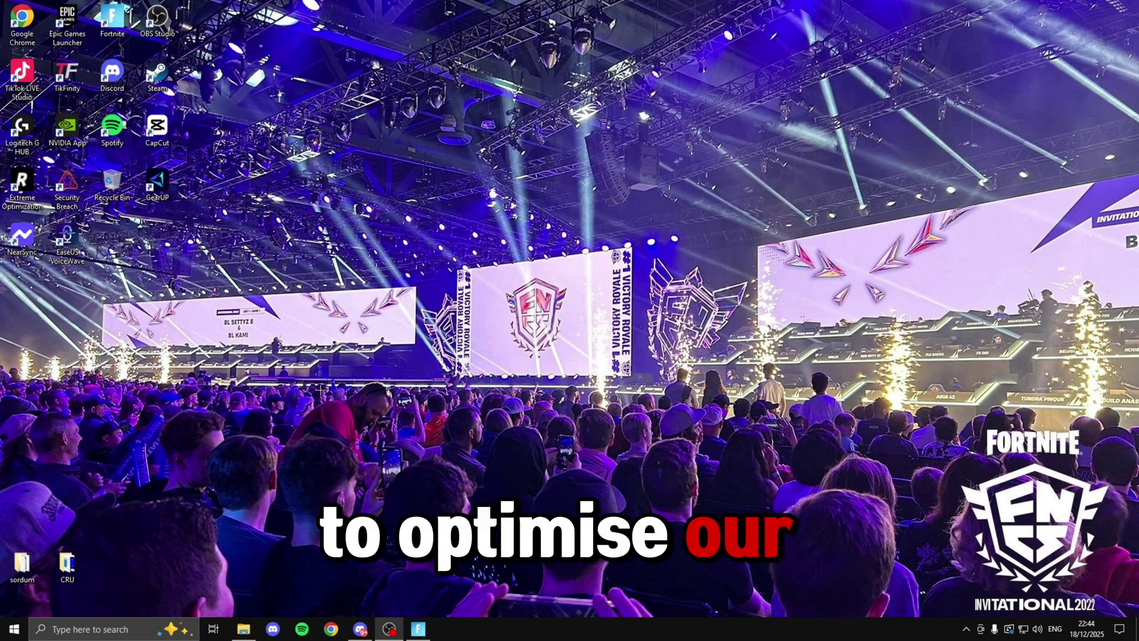
Switch to NVIDIA App, download the new GeForce Game Ready Driver version 591.59, and start installing it.
{"action": "double_click", "coordinate": [70, 132]}
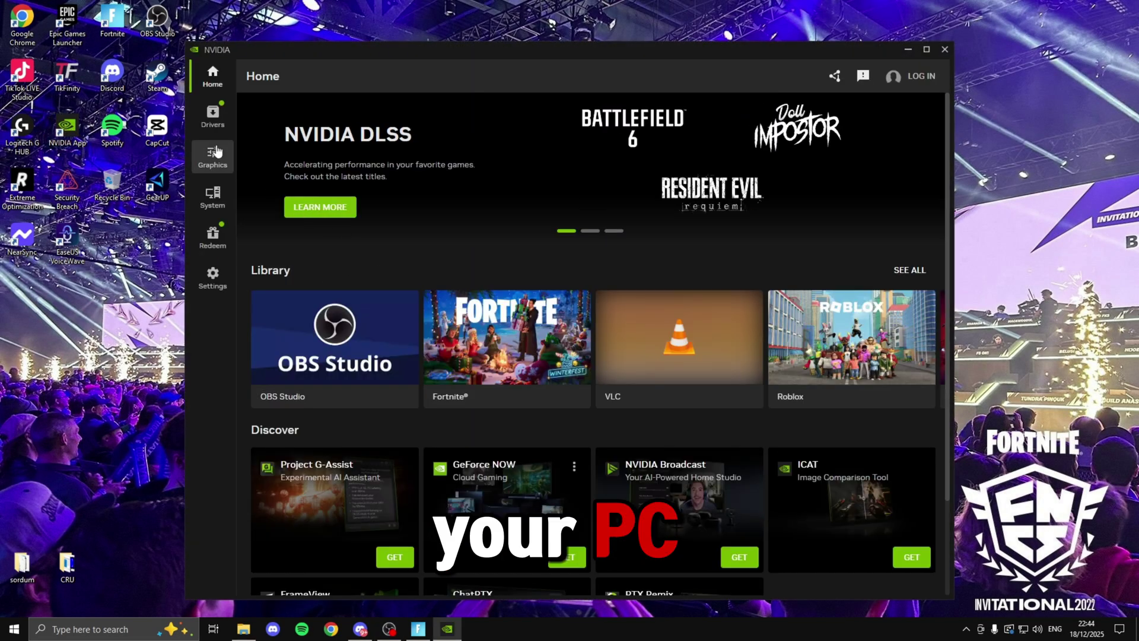
{"action": "left_click", "coordinate": [213, 115]}
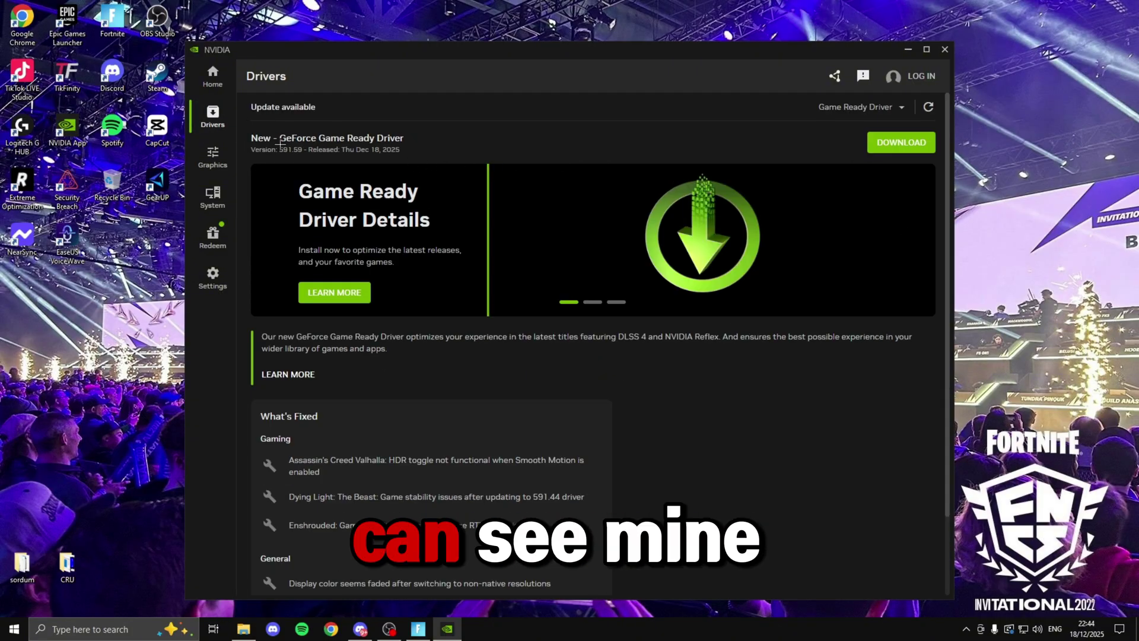
{"action": "left_click", "coordinate": [903, 146]}
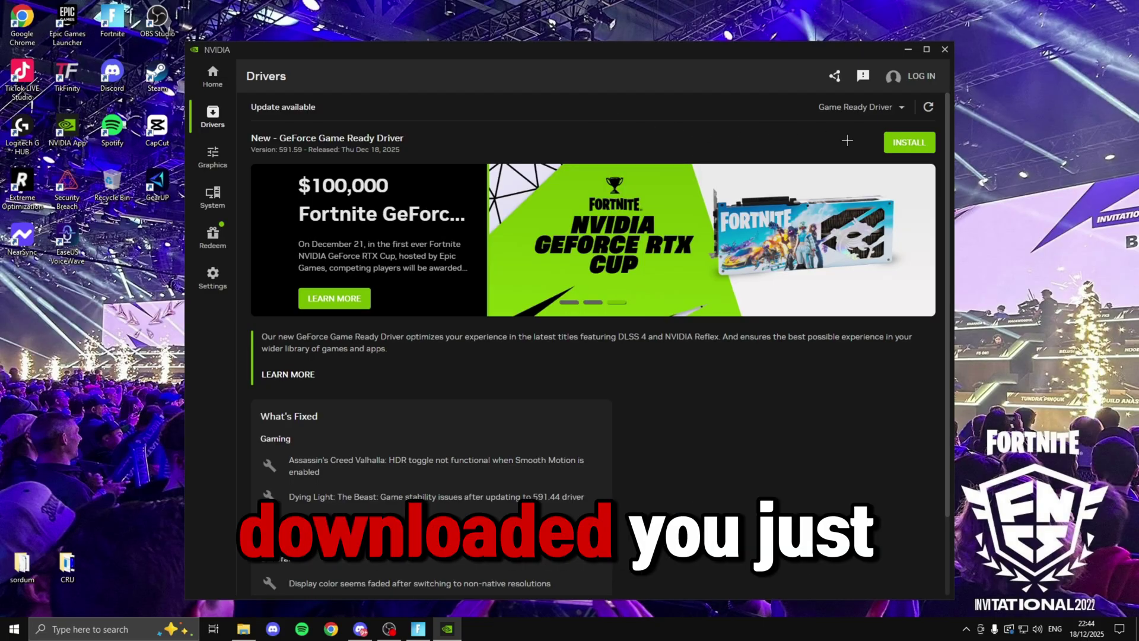
{"action": "left_click", "coordinate": [910, 143]}
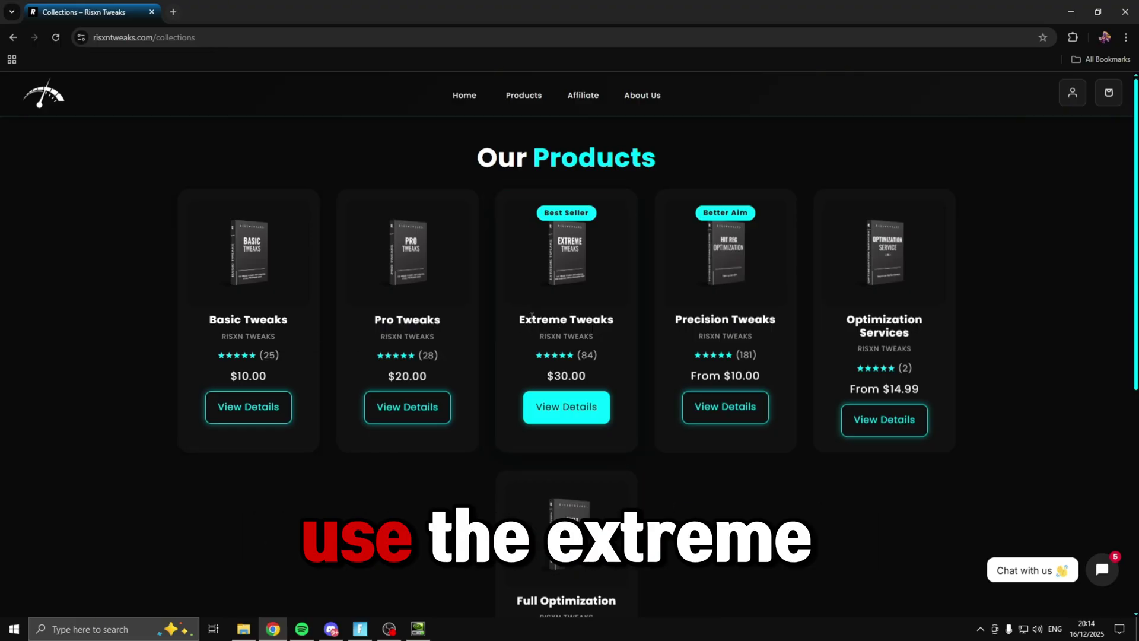
{"action": "left_click_drag", "start_coordinate": [520, 324], "coordinate": [615, 326]}
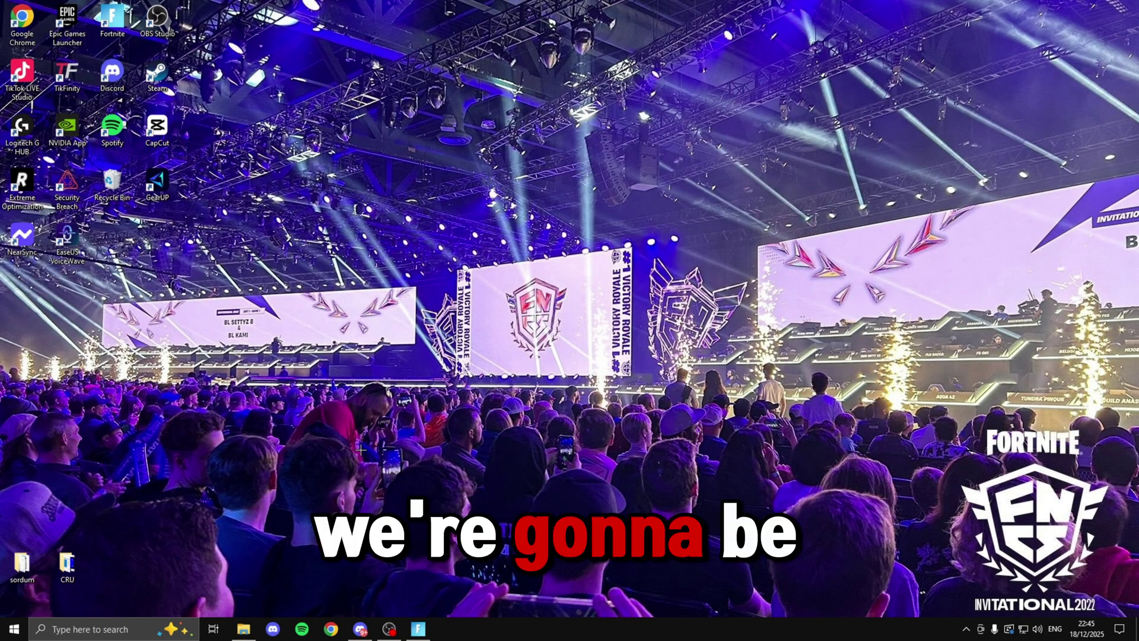
Switch to System Configuration, enable the number of processors in the advanced boot options, set it to 8, and apply the changes.
{"action": "key", "text": "super"}
{"action": "type", "text": "system configuration"}
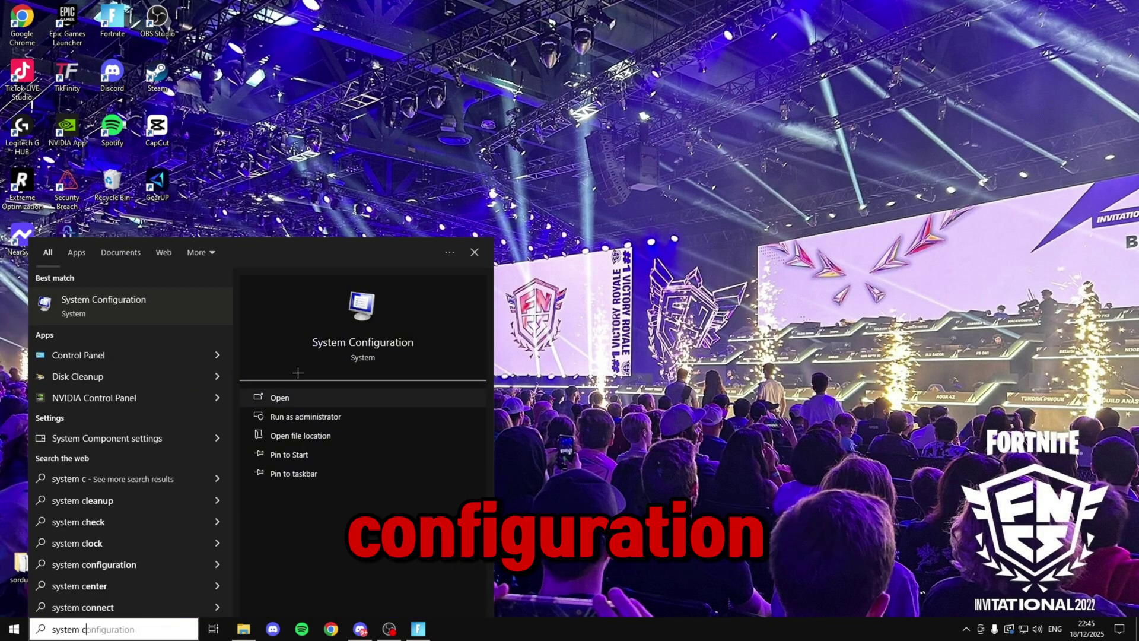
{"action": "key", "text": "Return"}
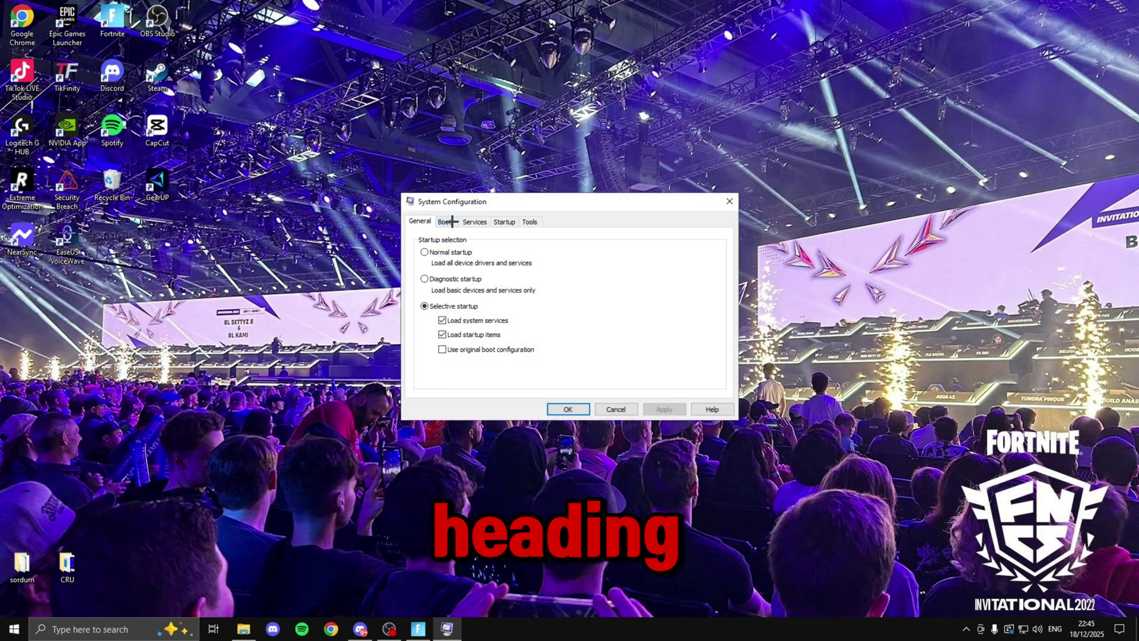
{"action": "left_click", "coordinate": [449, 222]}
{"action": "left_click", "coordinate": [463, 306]}
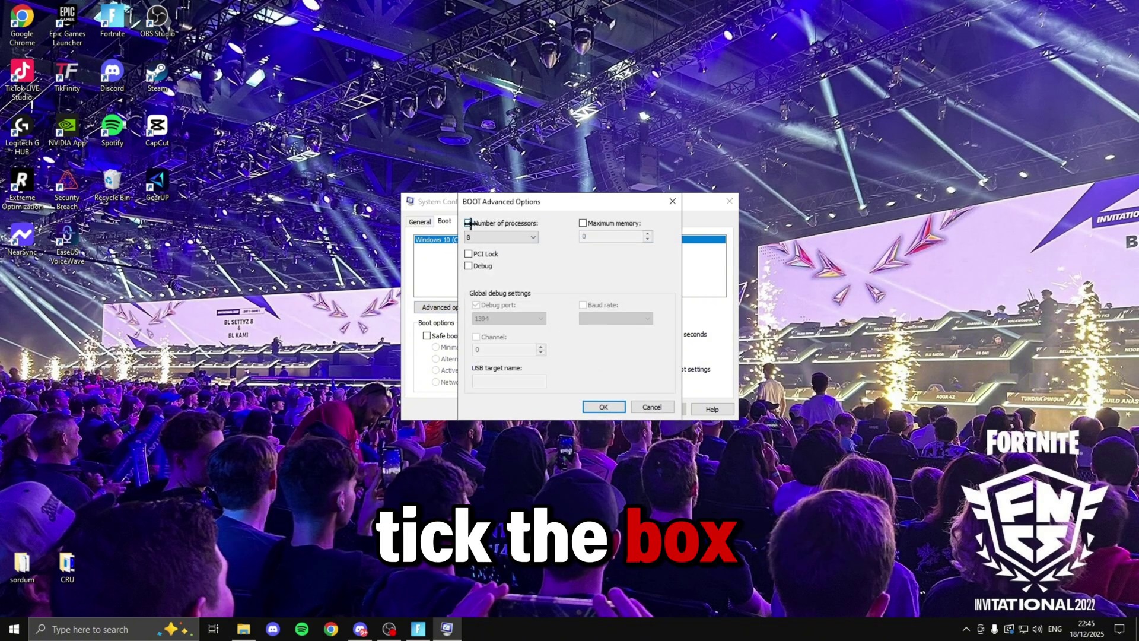
{"action": "left_click", "coordinate": [468, 224]}
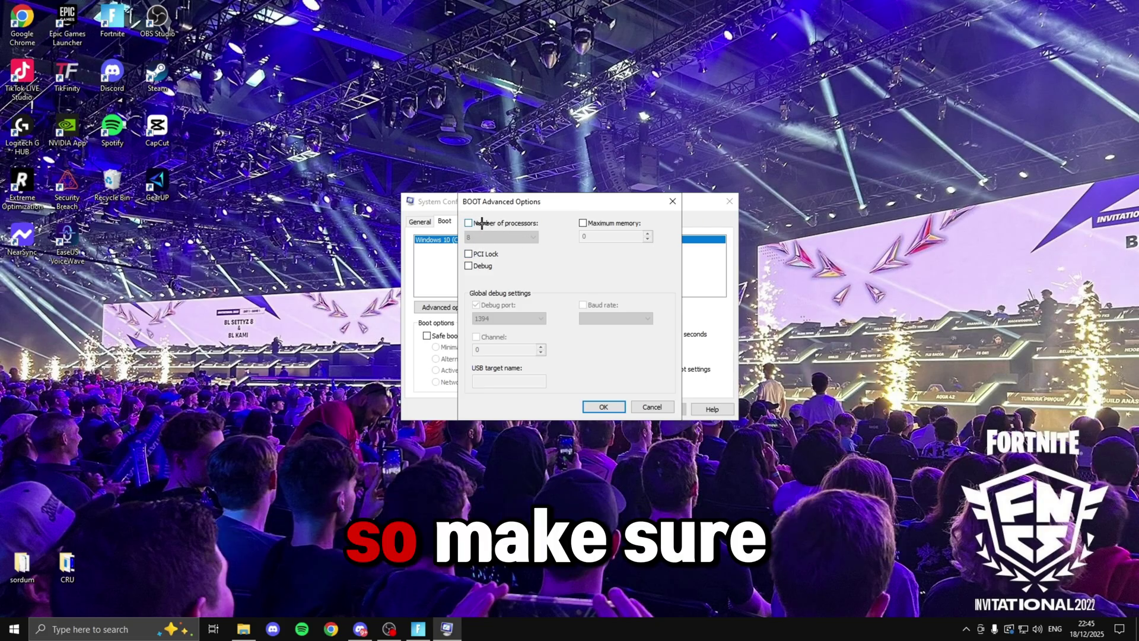
{"action": "left_click", "coordinate": [482, 223]}
{"action": "left_click", "coordinate": [499, 237]}
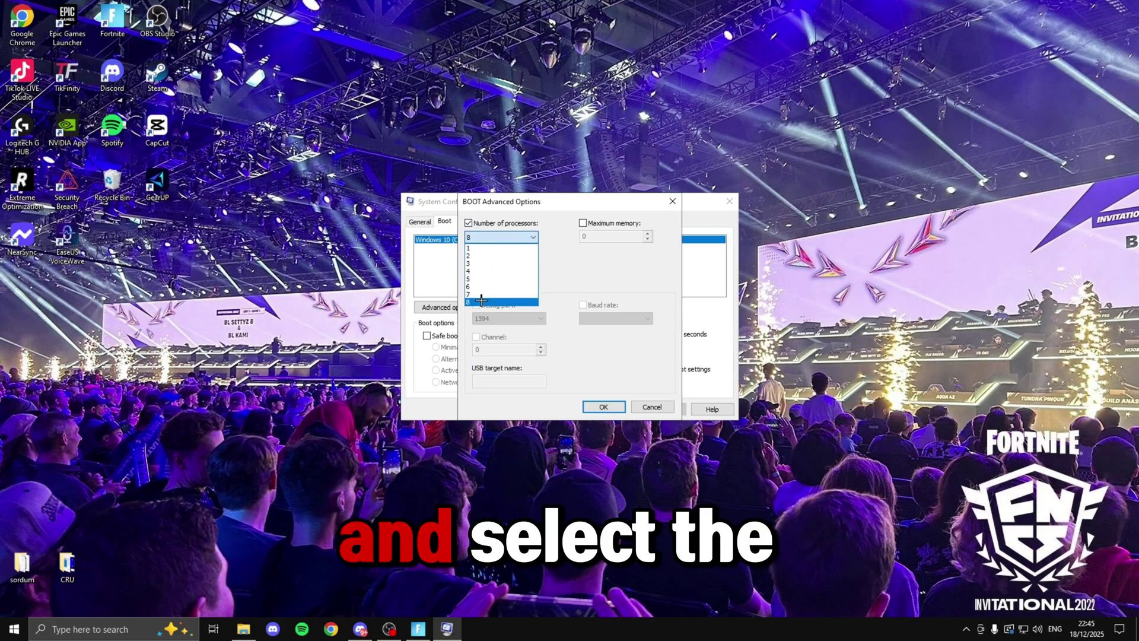
{"action": "left_click", "coordinate": [482, 301]}
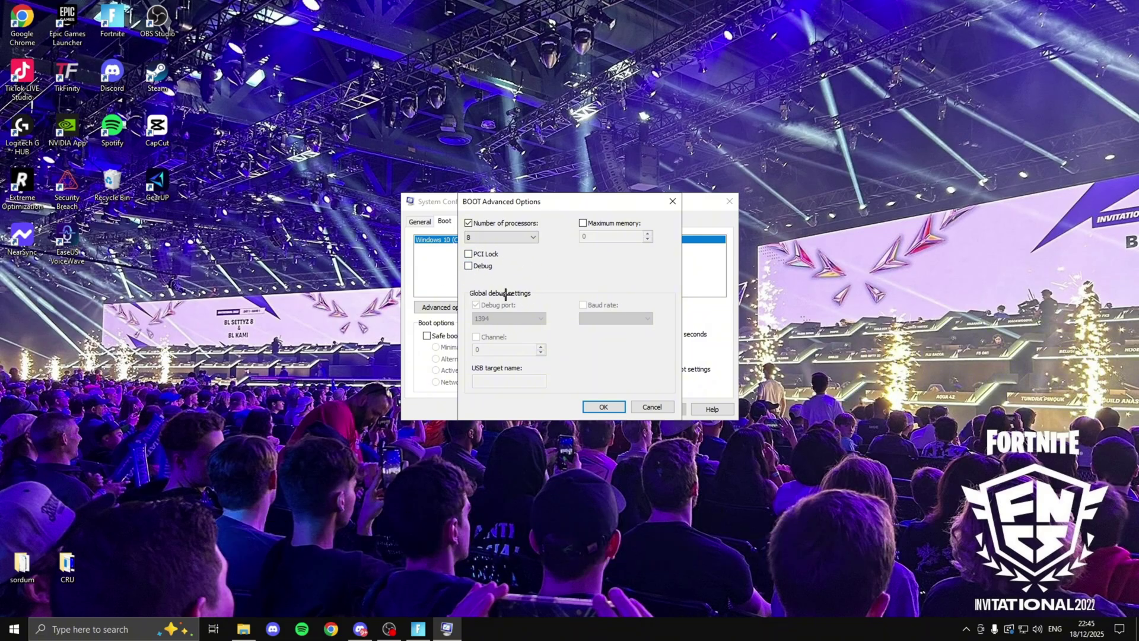
{"action": "left_click", "coordinate": [603, 406]}
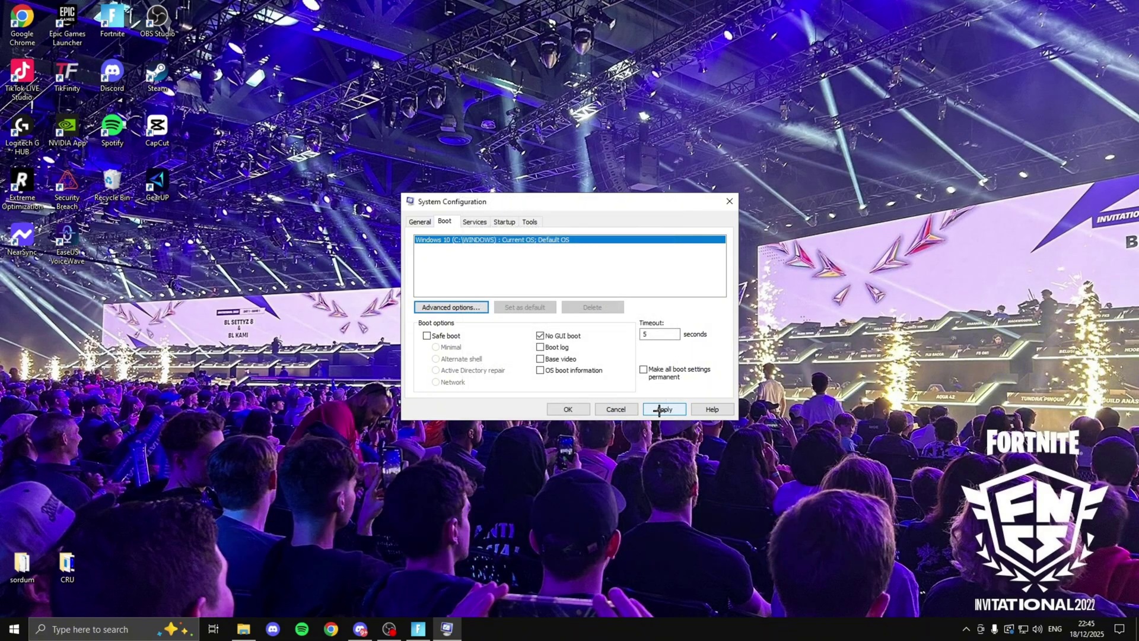
{"action": "left_click", "coordinate": [665, 409]}
{"action": "left_click", "coordinate": [581, 409]}
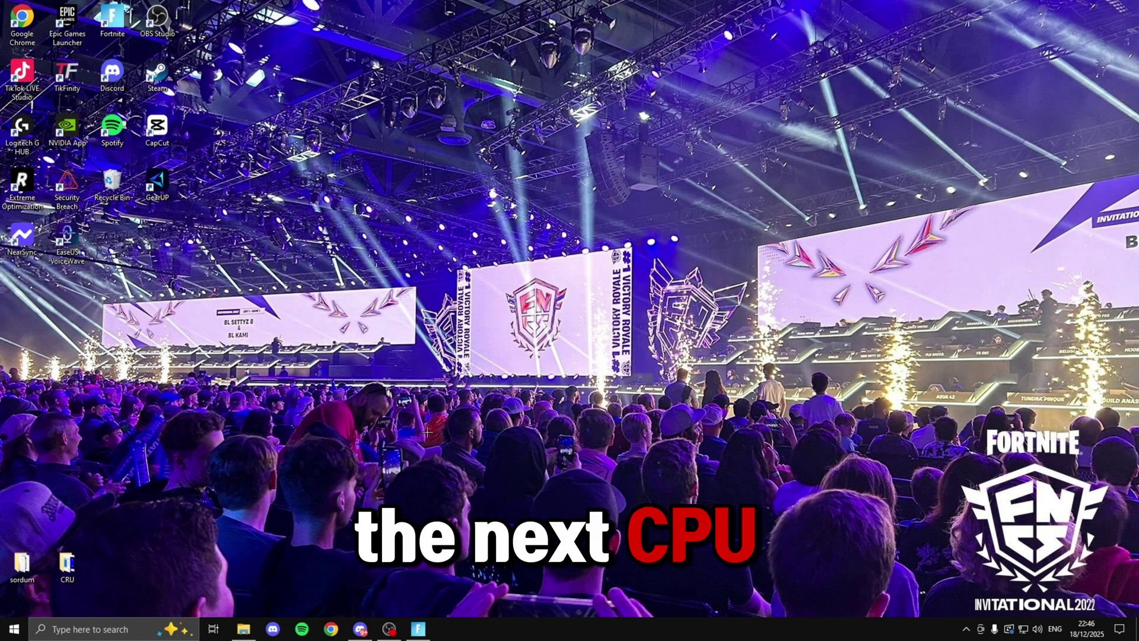
Switch to Task Manager, check which startup apps are enabled or disabled, and close Task Manager.
{"action": "key", "text": "ctrl+shift+Escape"}
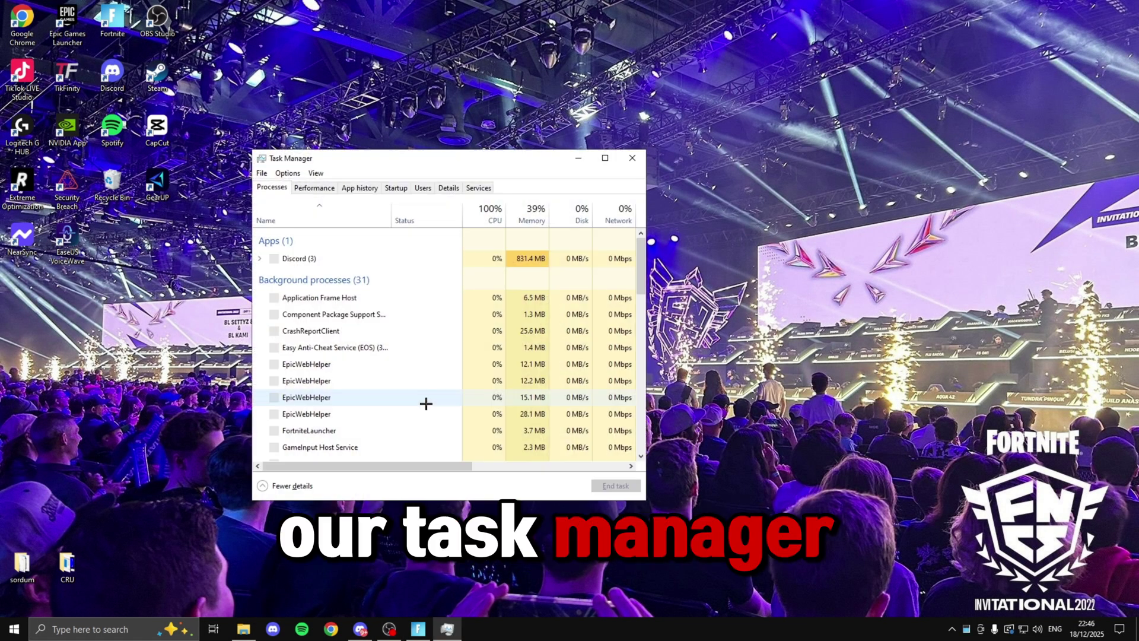
{"action": "left_click", "coordinate": [396, 186]}
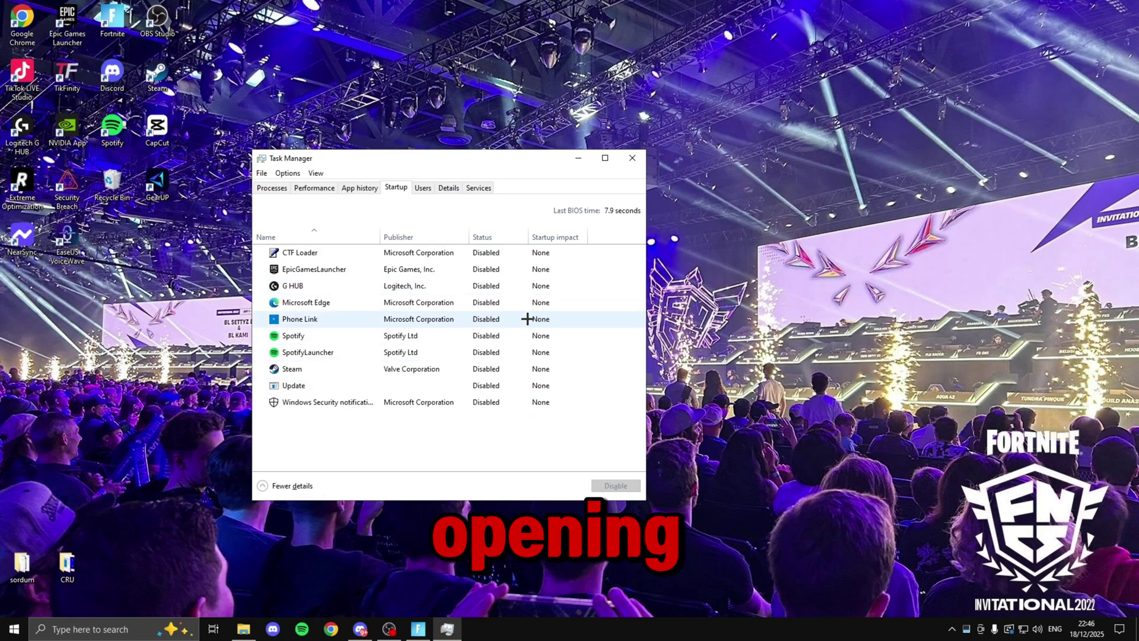
{"action": "left_click", "coordinate": [643, 157]}
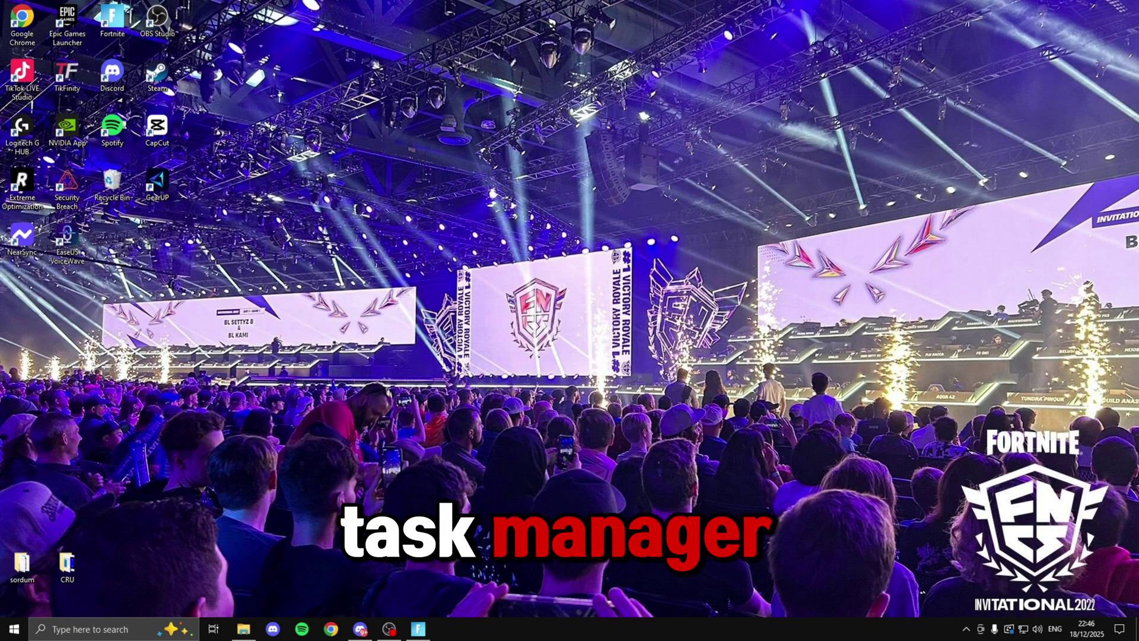